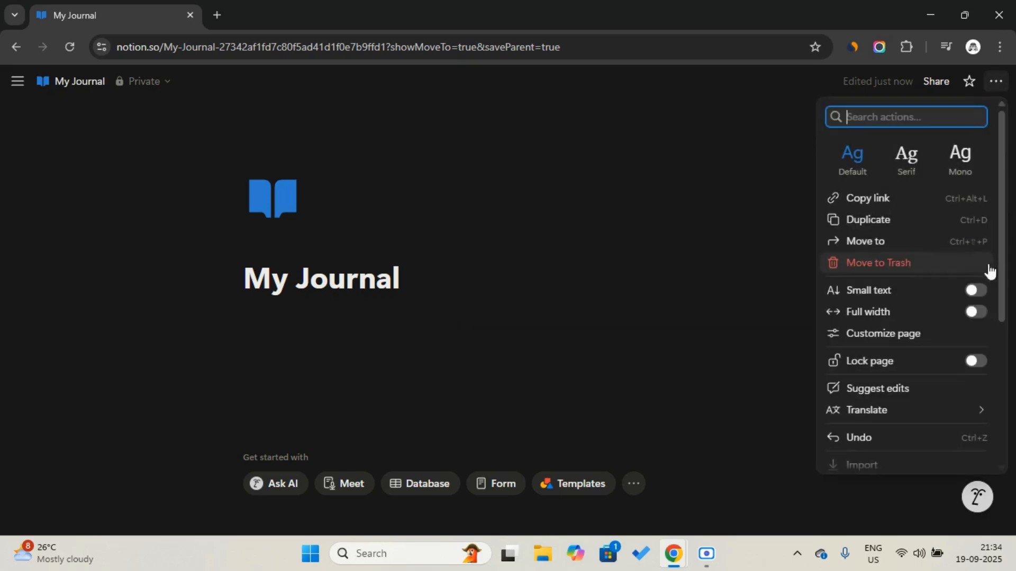
Step: Set the My Journal page to full width and insert a new empty inline database below its title
click(983, 315)
click(554, 332)
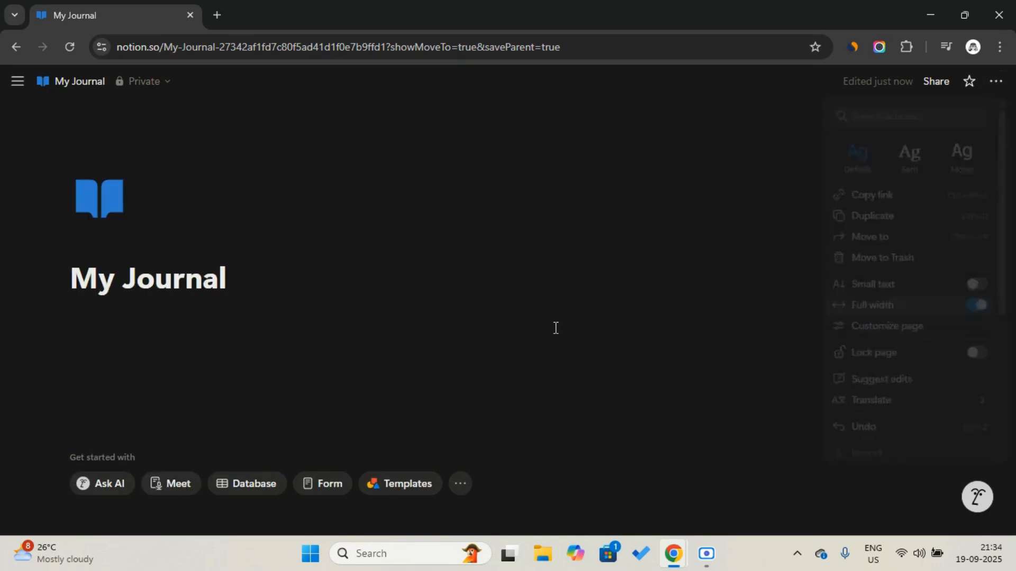
click(409, 334)
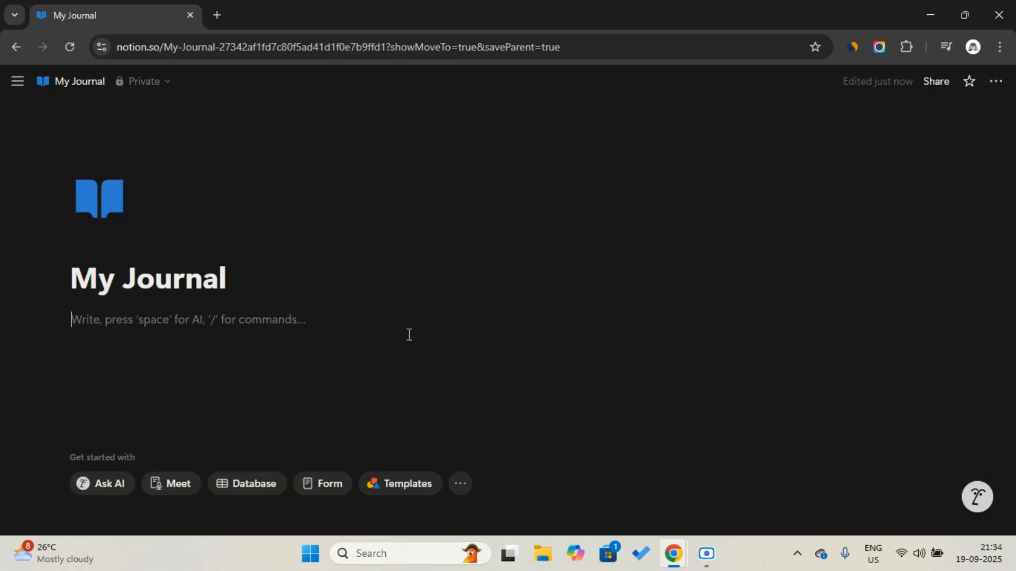
text(/)
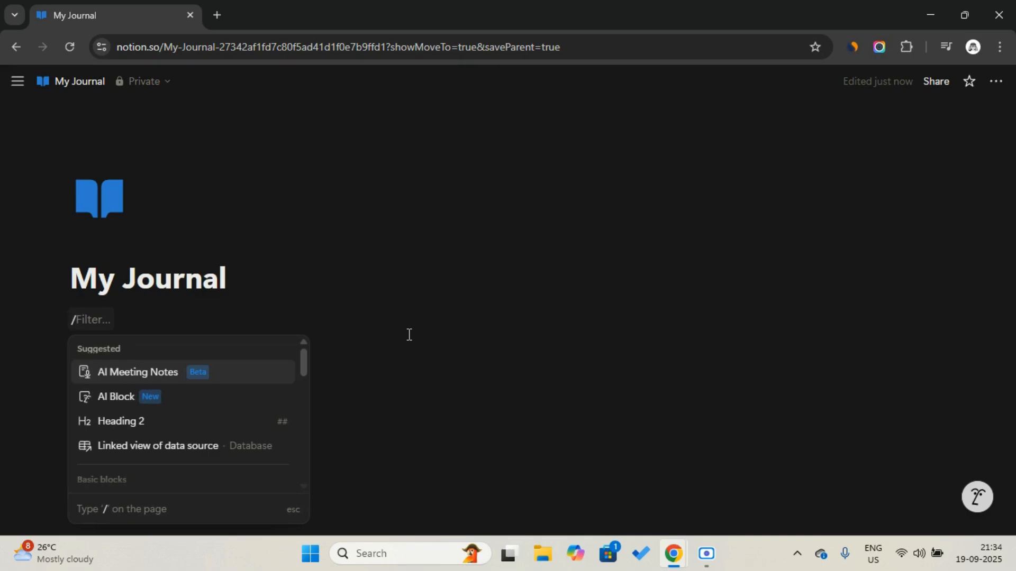
text(inli)
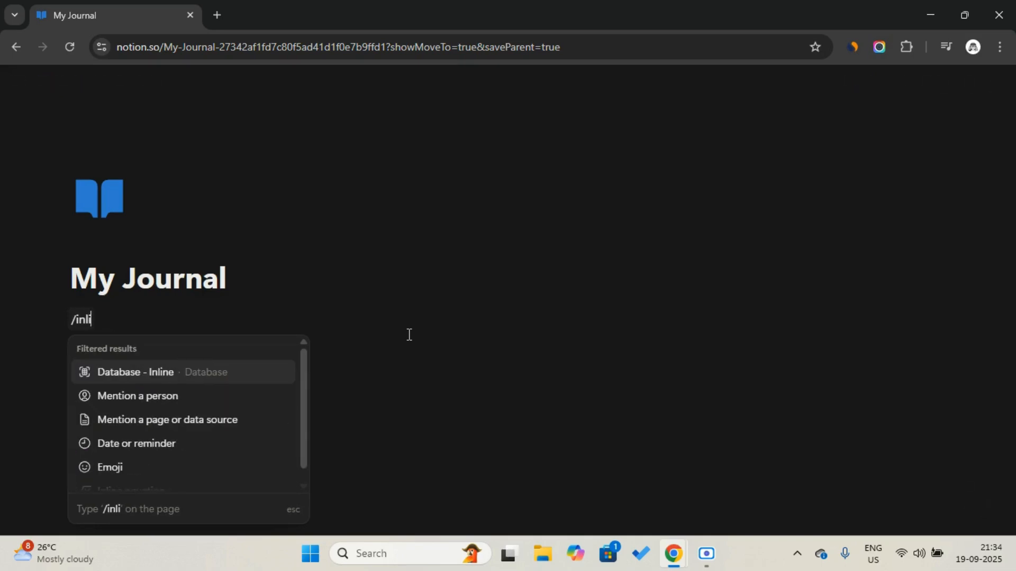
click(244, 373)
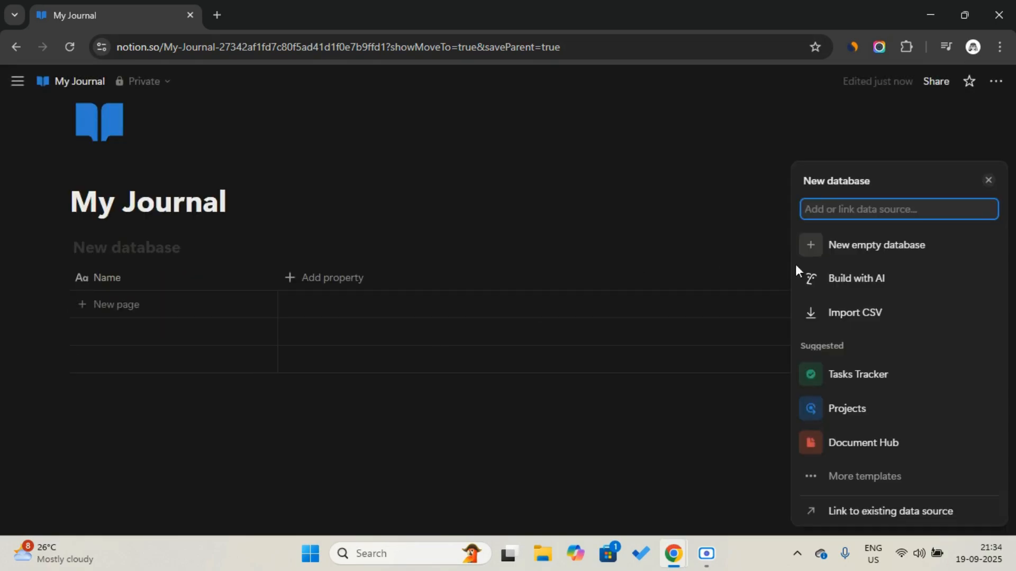
click(894, 253)
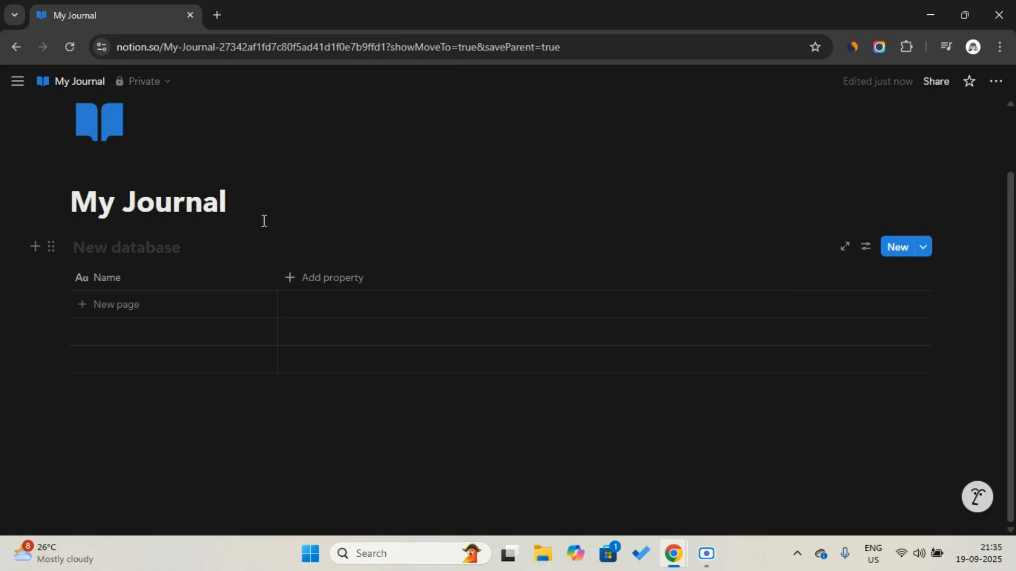
Step: Title the new inline database "Journal"
click(144, 239)
key(Caps_Lock)
text(J)
key(Caps_Lock)
text(ou)
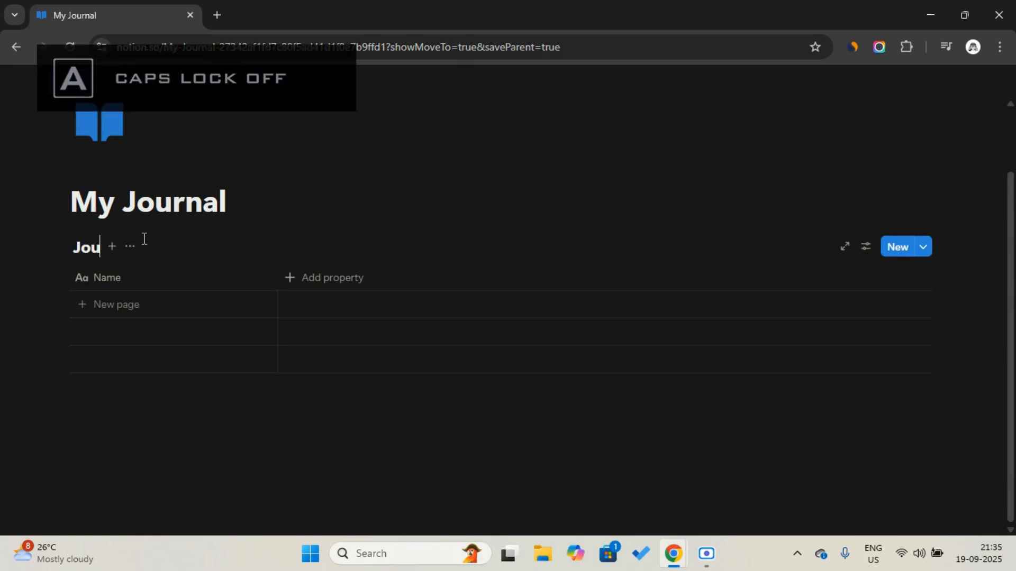
text(nra)
key(BackSpace)
key(BackSpace)
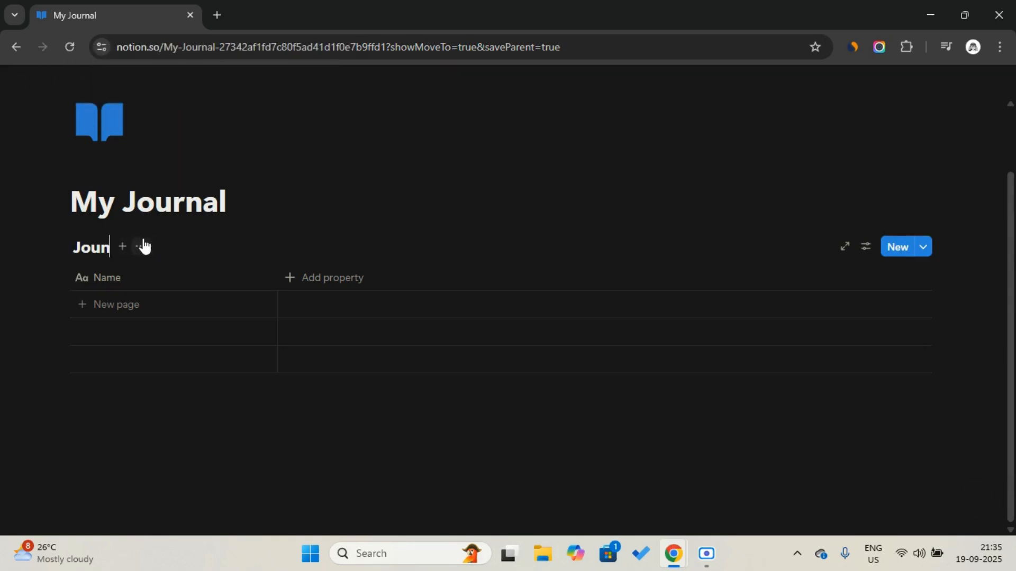
key(BackSpace)
text(rnak)
key(BackSpace)
text(l)
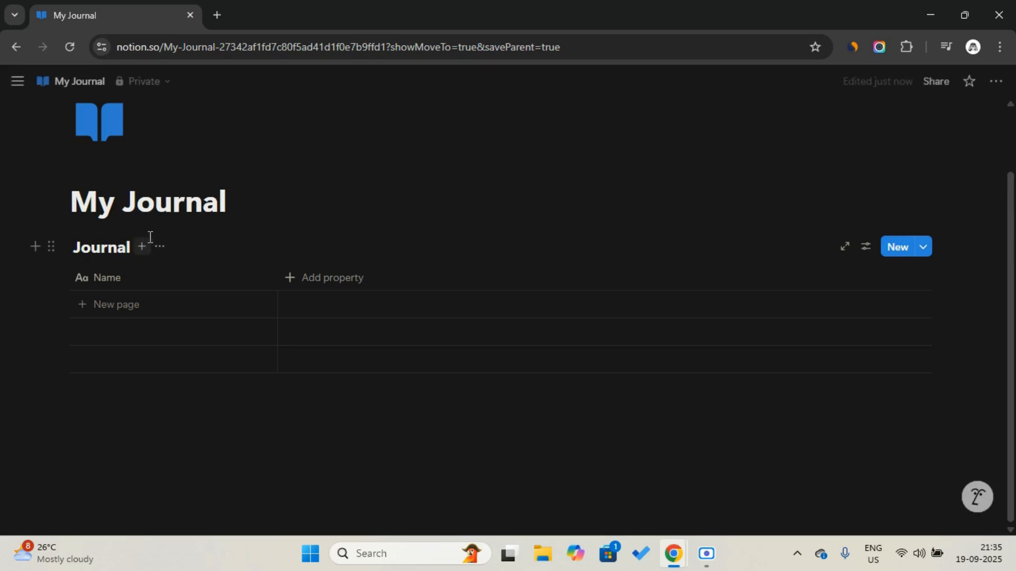
Step: Give the Journal database the paper airplane icon and hide its database title
click(160, 247)
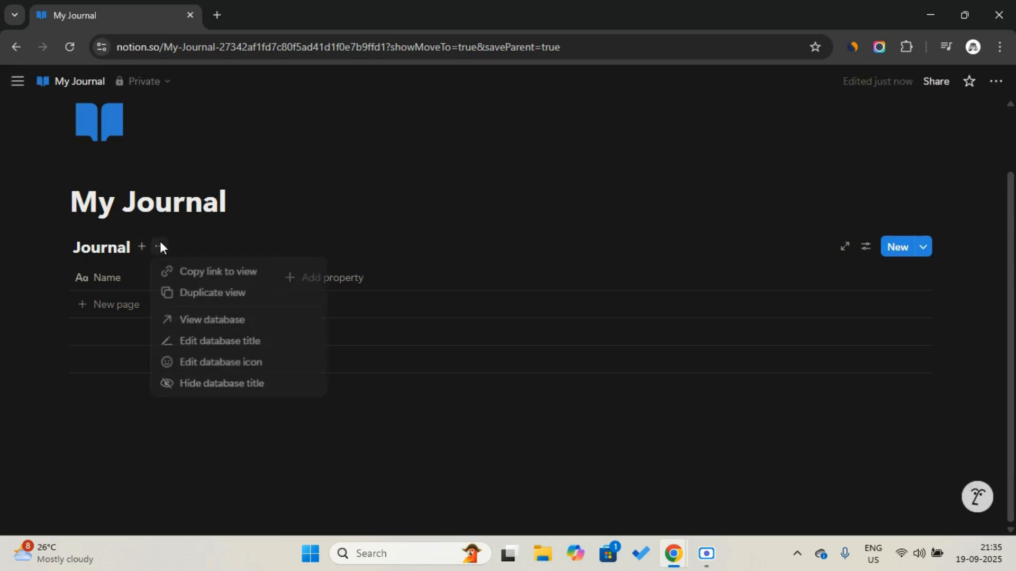
click(197, 372)
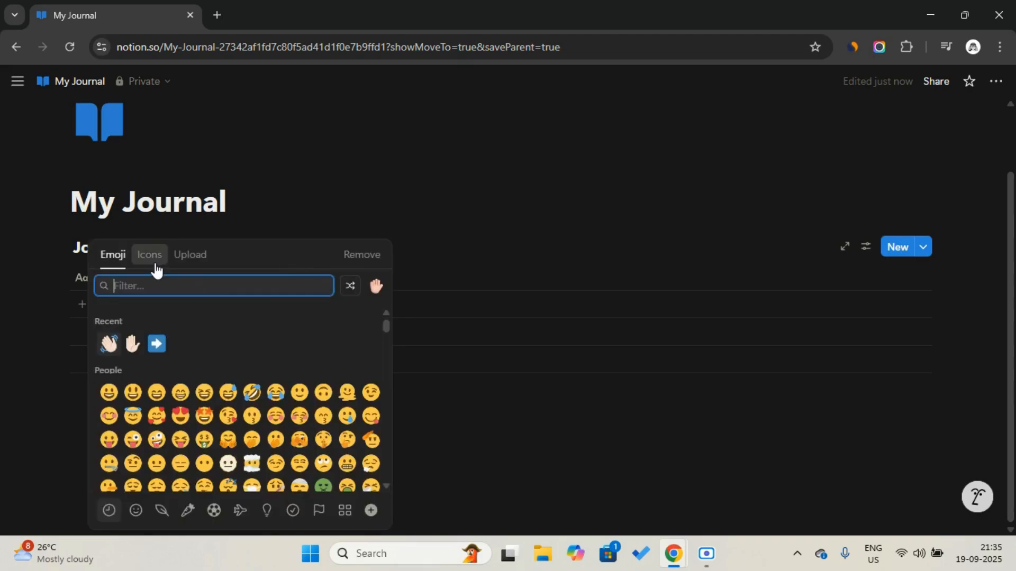
click(154, 255)
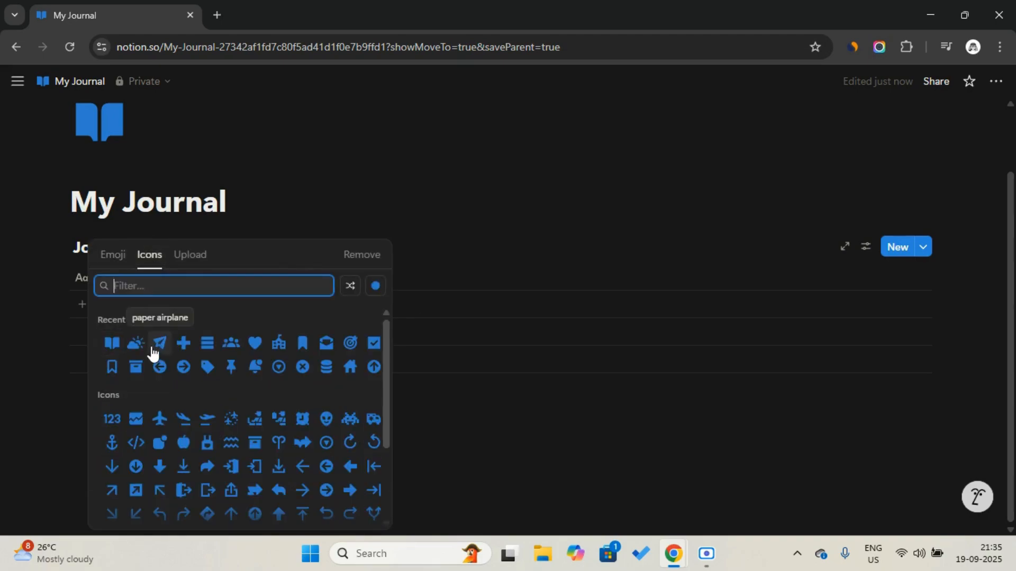
click(151, 345)
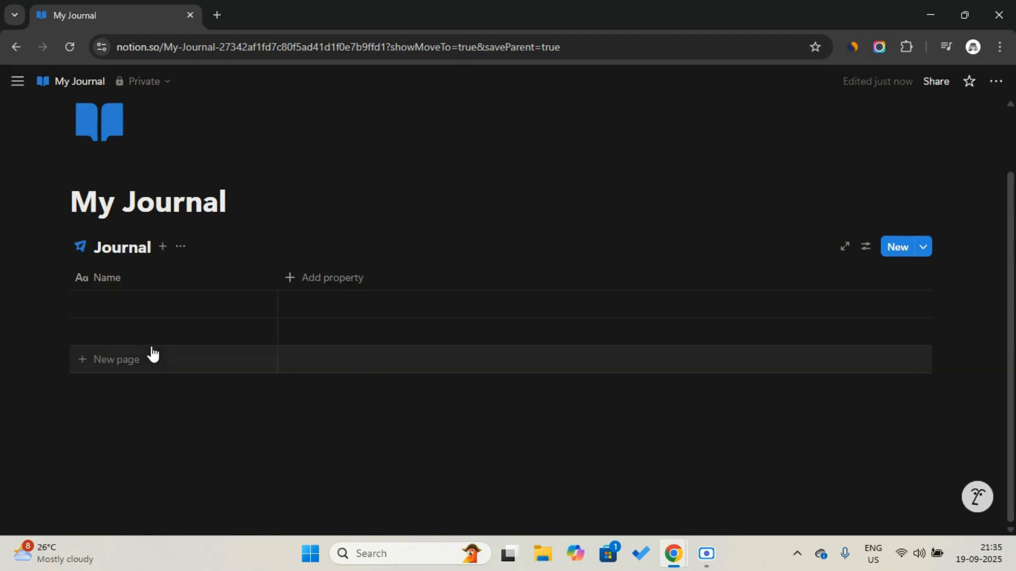
click(180, 247)
click(204, 386)
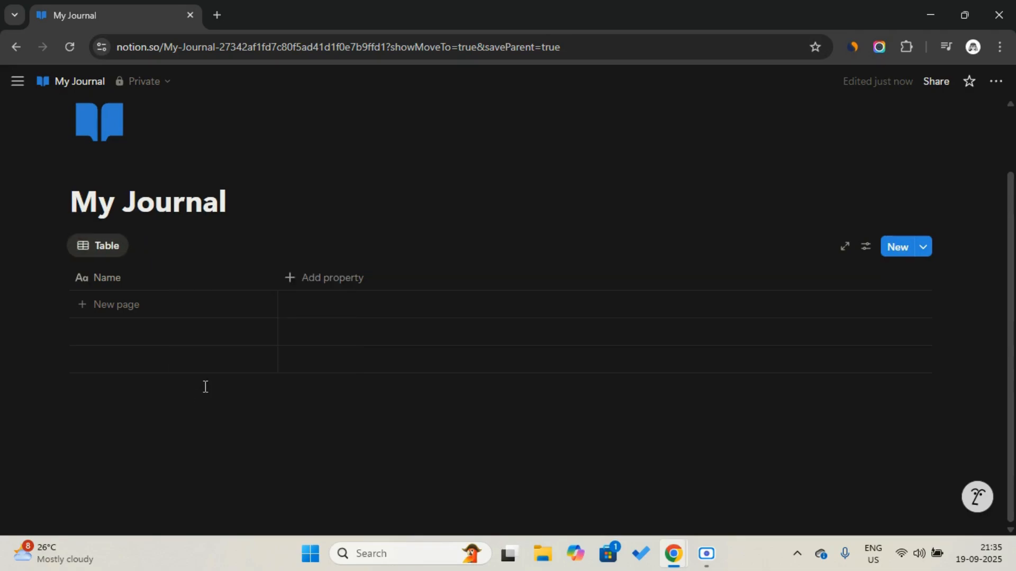
Step: Rename the database's table view to "All" and give it the outlined bookmark icon
click(110, 248)
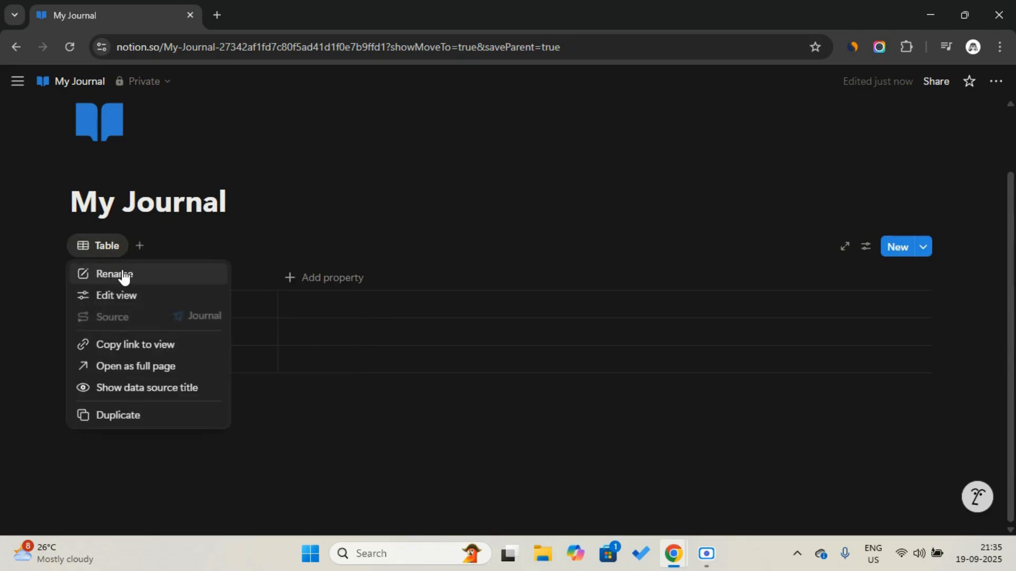
click(129, 286)
text(A)
key(Caps_Lock)
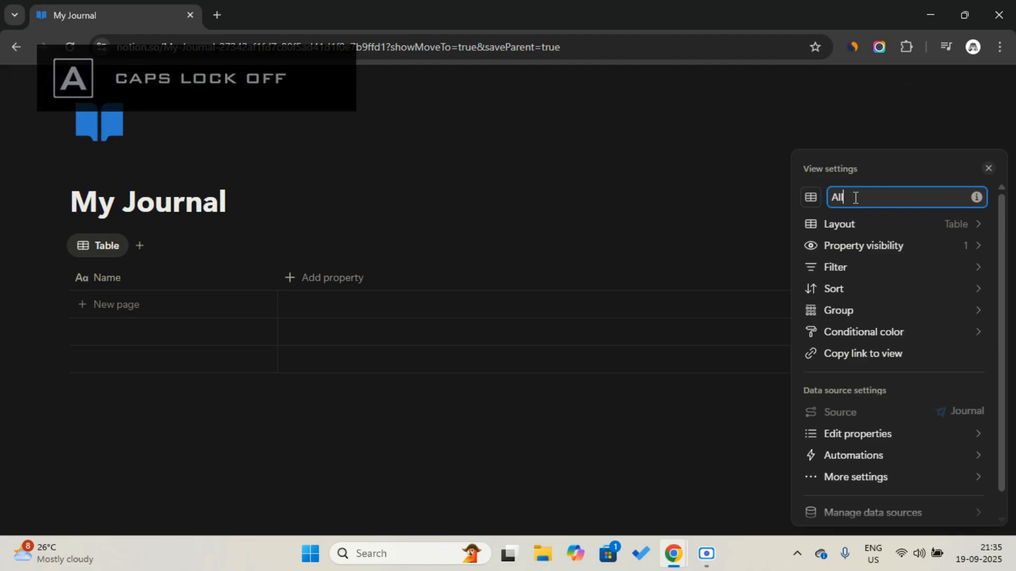
click(806, 199)
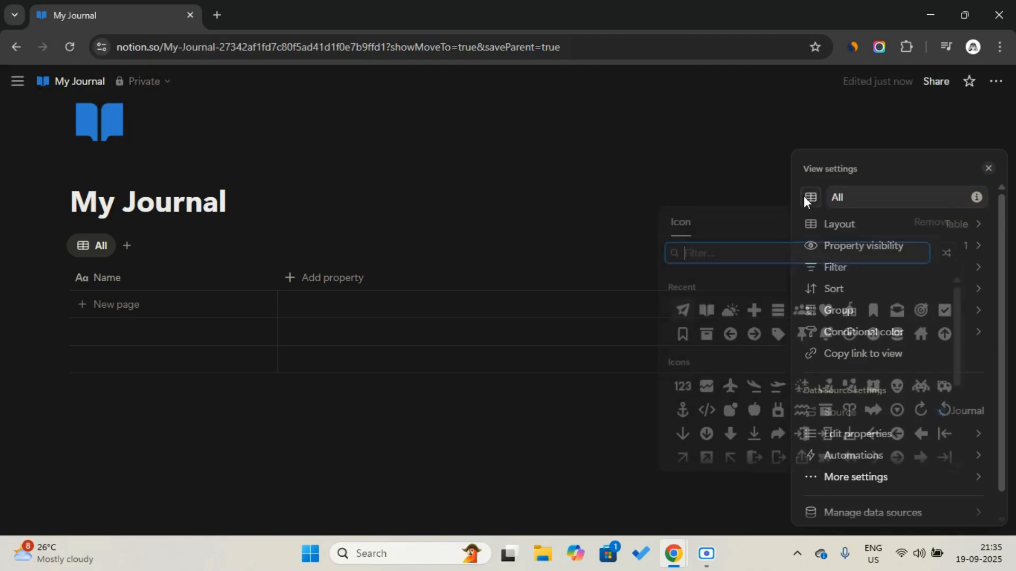
click(682, 336)
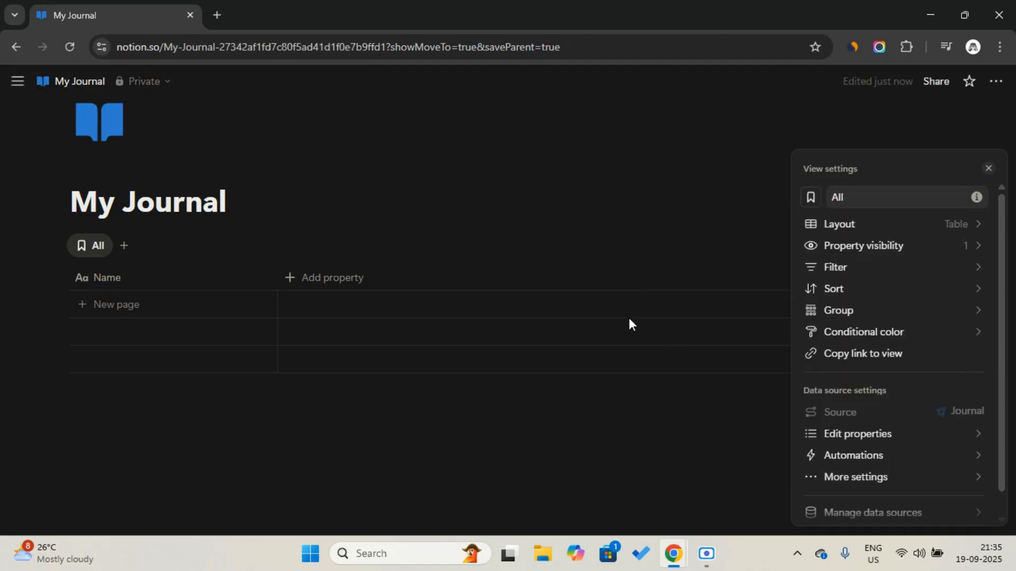
click(288, 214)
Step: Add the suggested Tags multi-select property to the database and create its options "Happy" and "Sad"
click(317, 278)
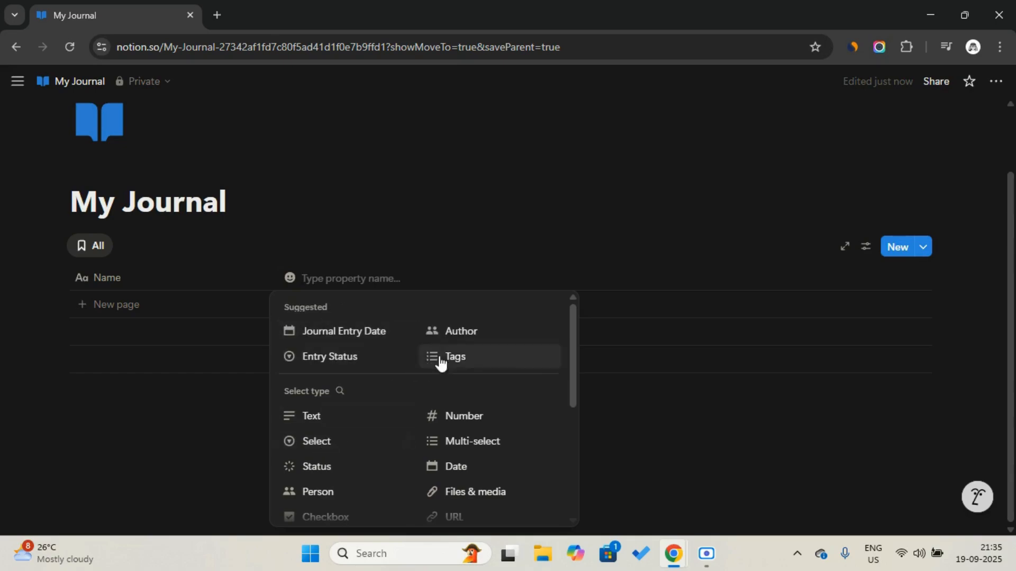
click(456, 357)
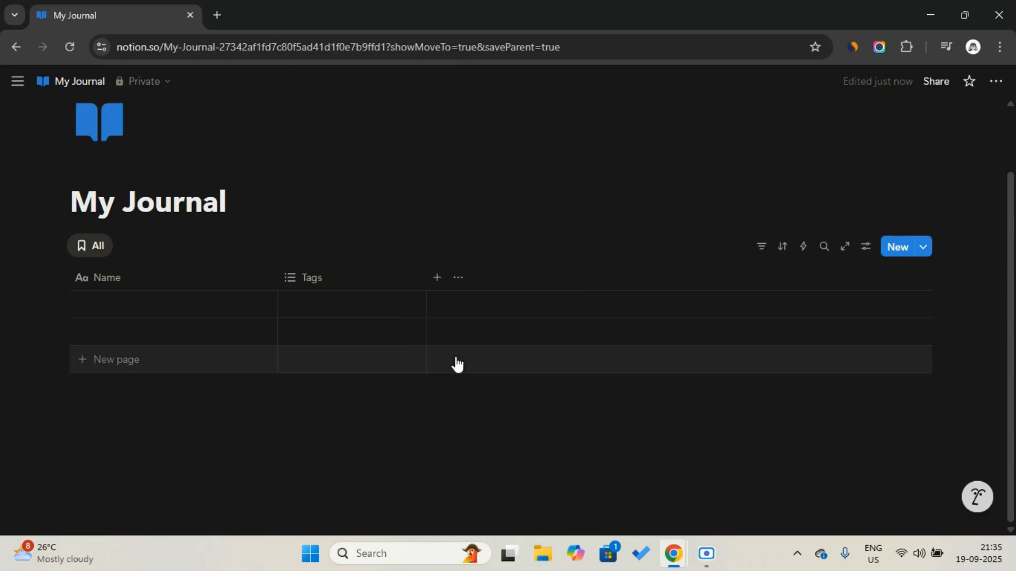
click(360, 279)
mouse_move(377, 268)
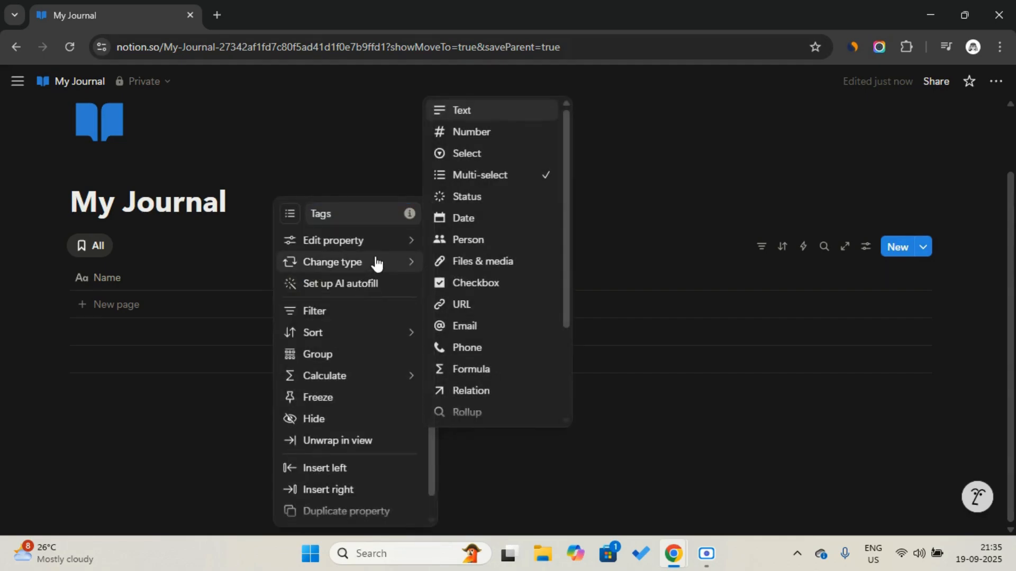
mouse_move(381, 241)
click(500, 324)
text(H)
key(Caps_Lock)
text(appy)
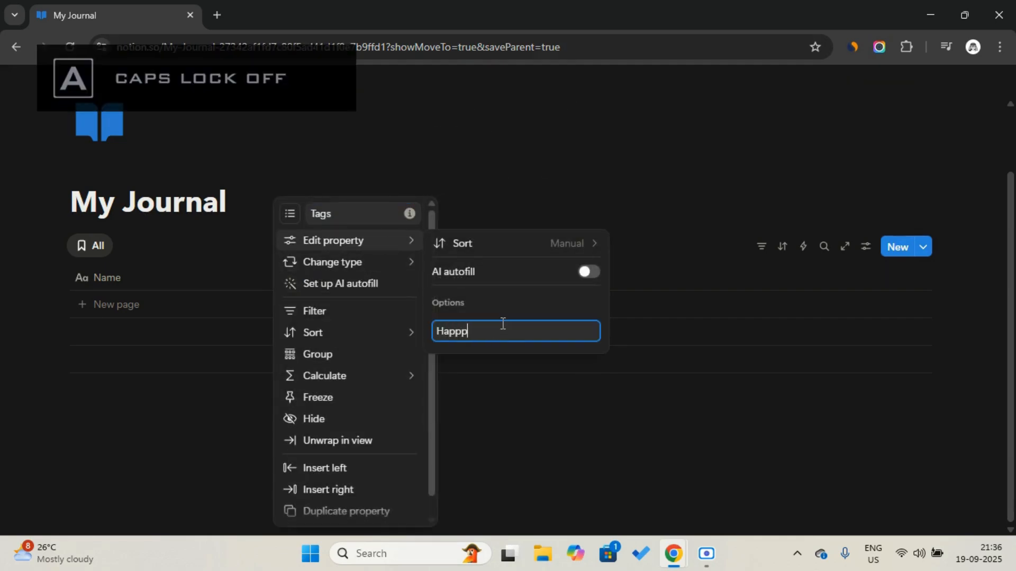
key(Return)
key(Caps_Lock)
text(S)
key(Caps_Lock)
text(ad)
key(Return)
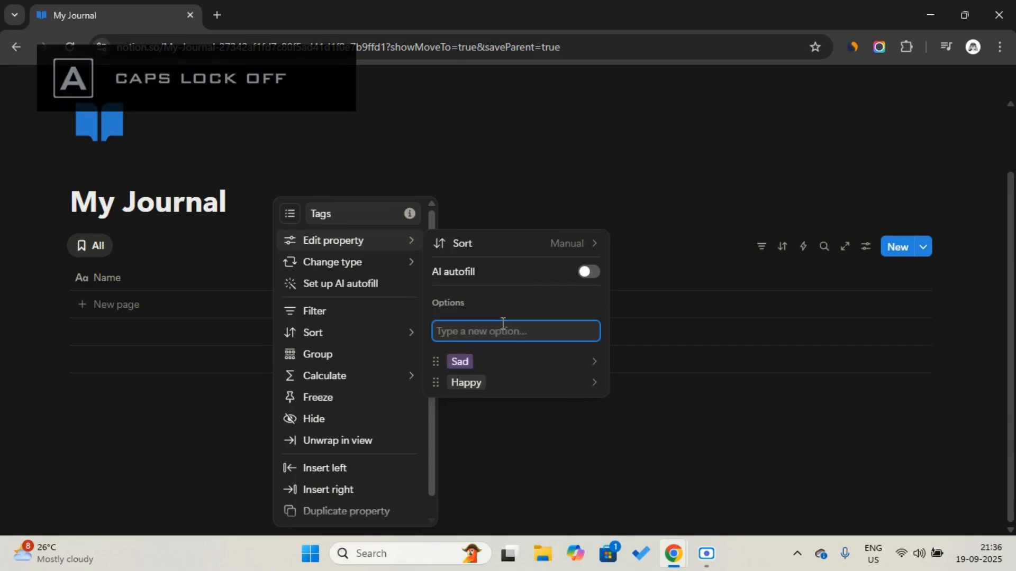
Step: Add the options "Excited" and "Family" to the Tags property
key(Caps_Lock)
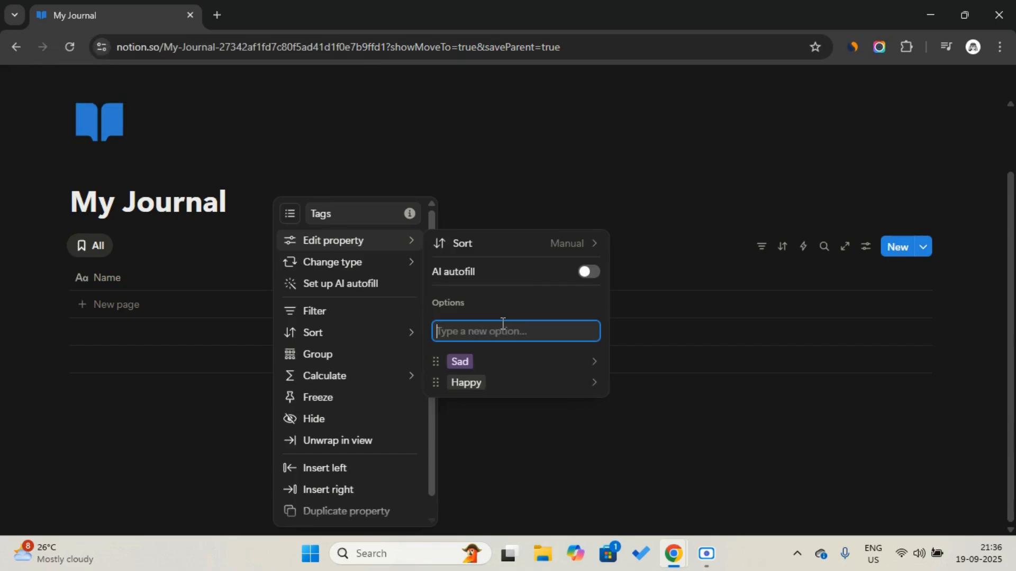
text(E)
key(Caps_Lock)
text(xcited)
key(Return)
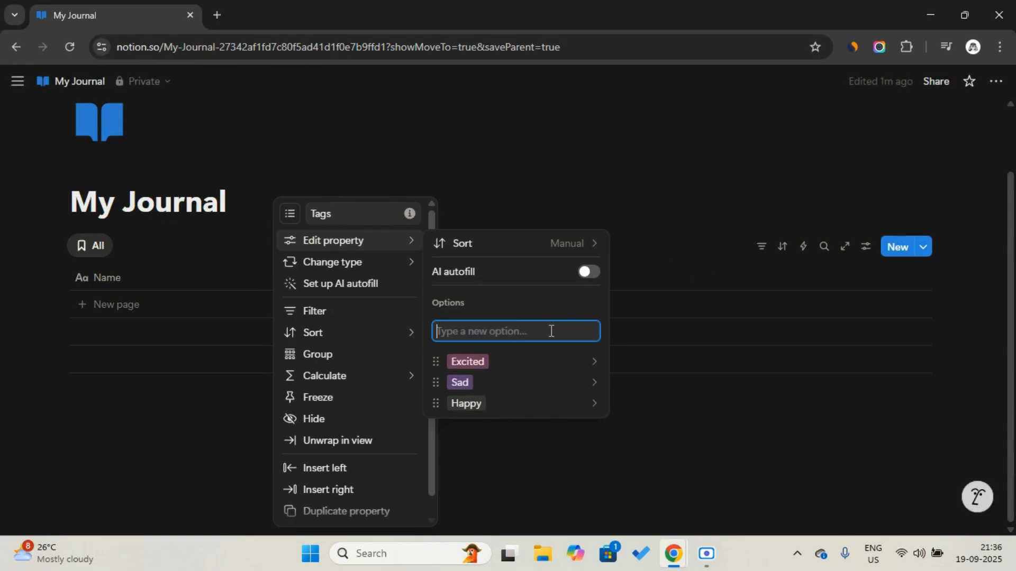
key(Caps_Lock)
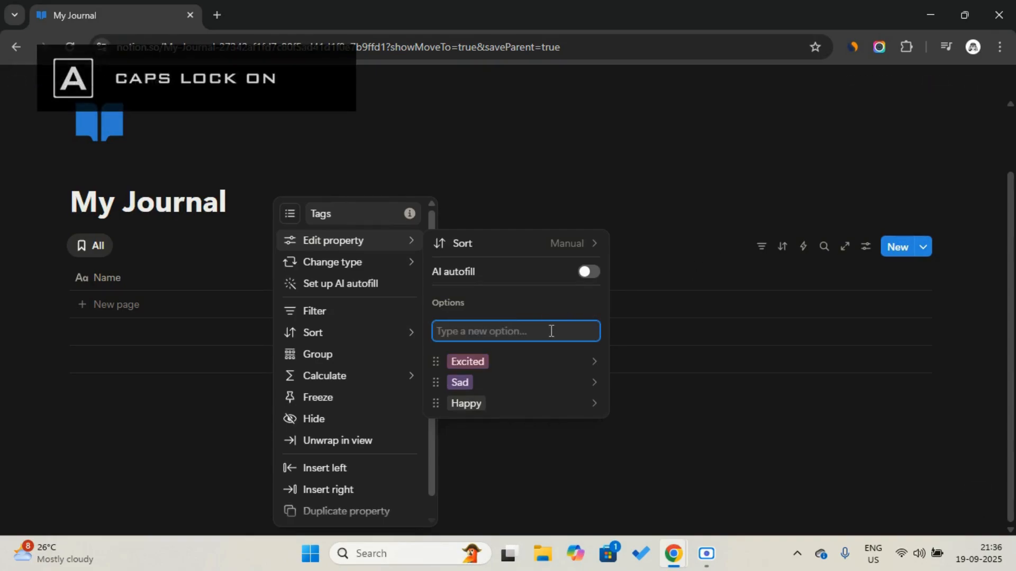
text(F)
key(Caps_Lock)
text(am)
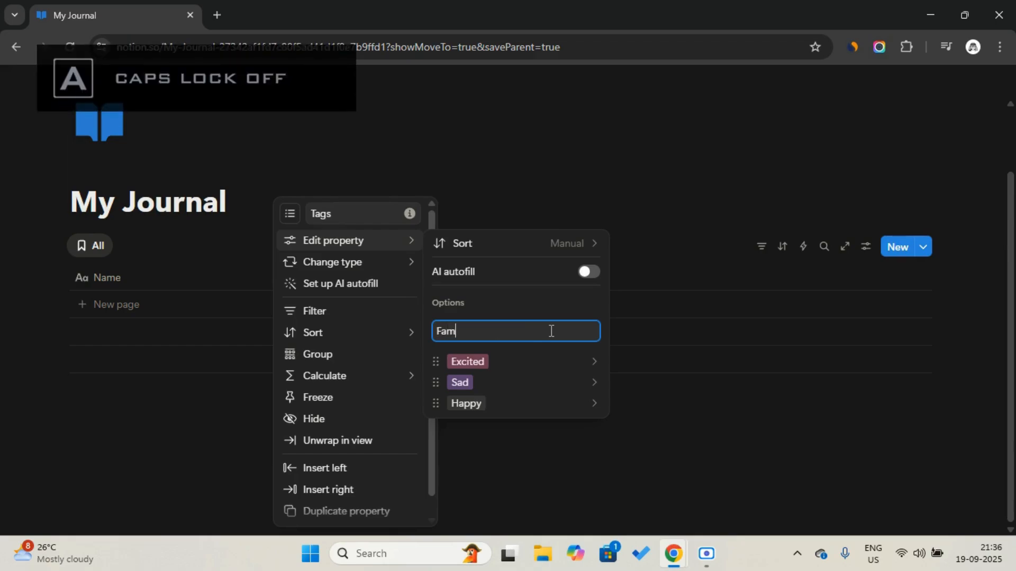
text(ily)
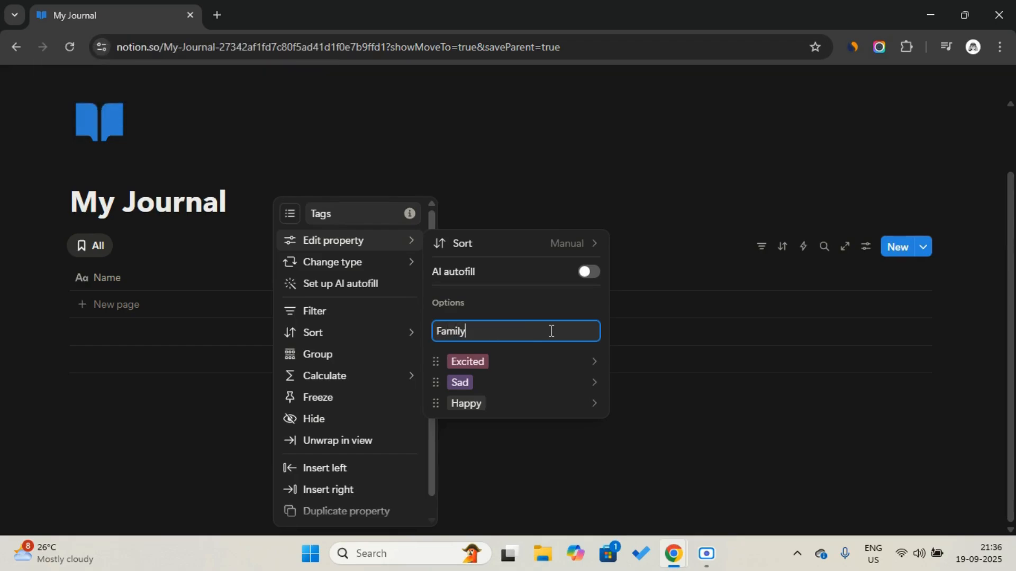
key(Return)
Step: Add the option "Relationship" to the Tags property and finish editing the property
key(Caps_Lock)
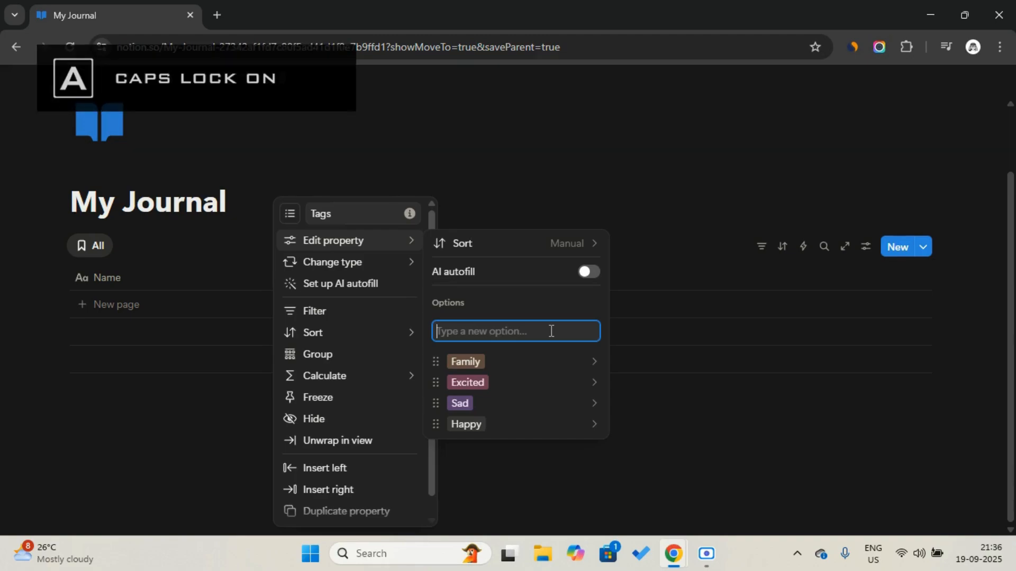
key(Caps_Lock)
text(Relationship)
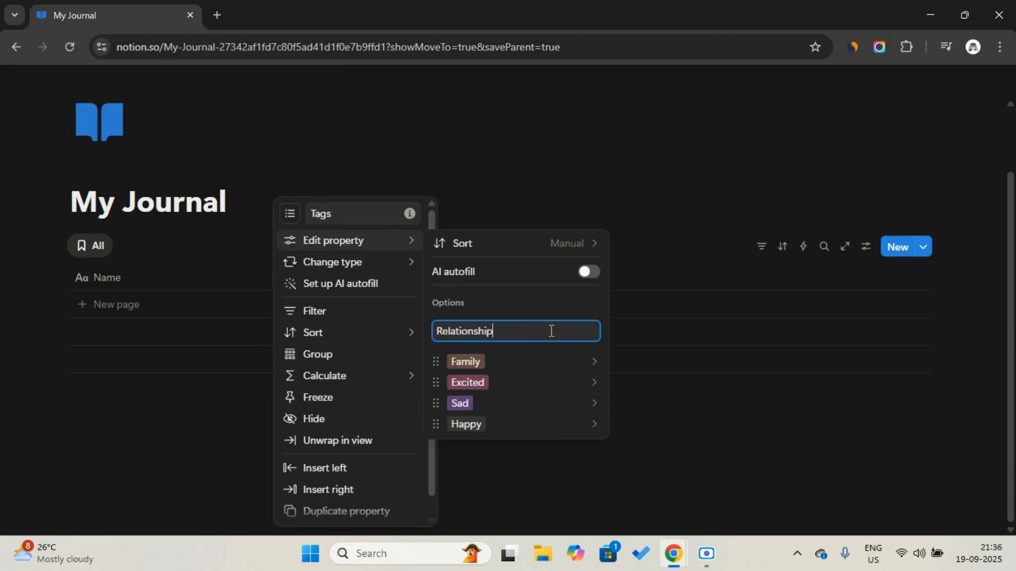
key(Return)
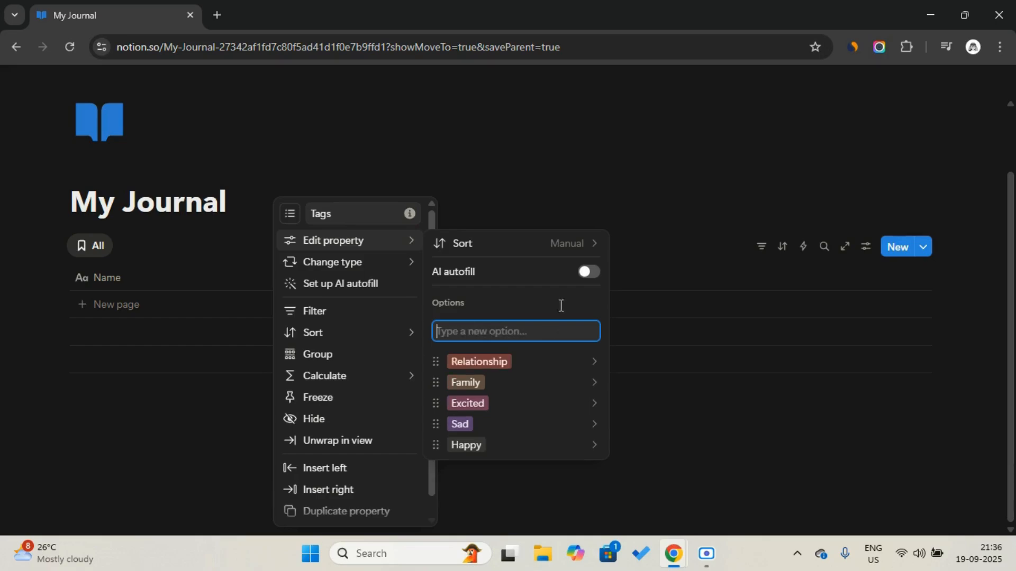
key(Escape)
click(559, 200)
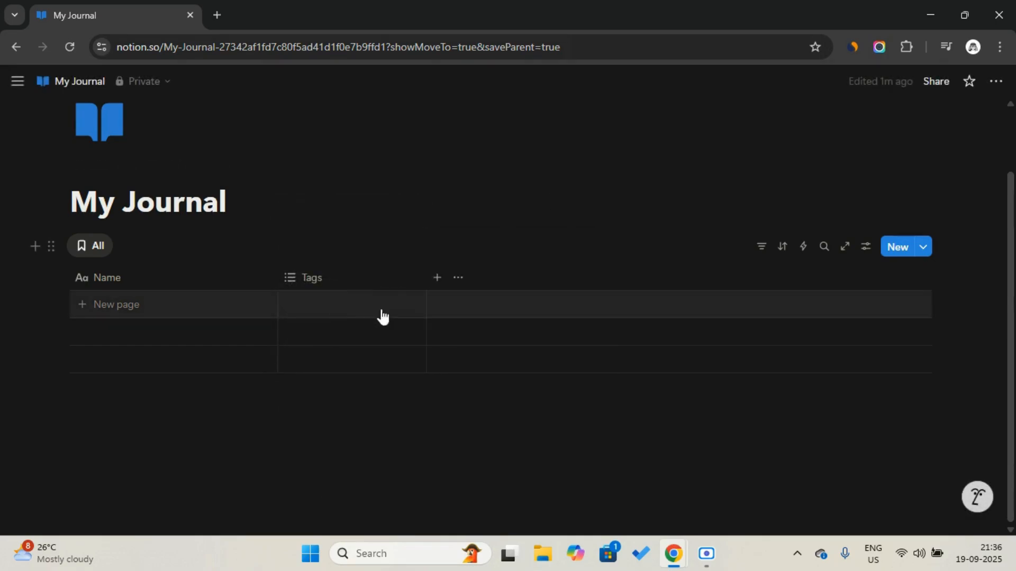
Step: Add a Date property to the database and move its column between Name and Tags
click(436, 279)
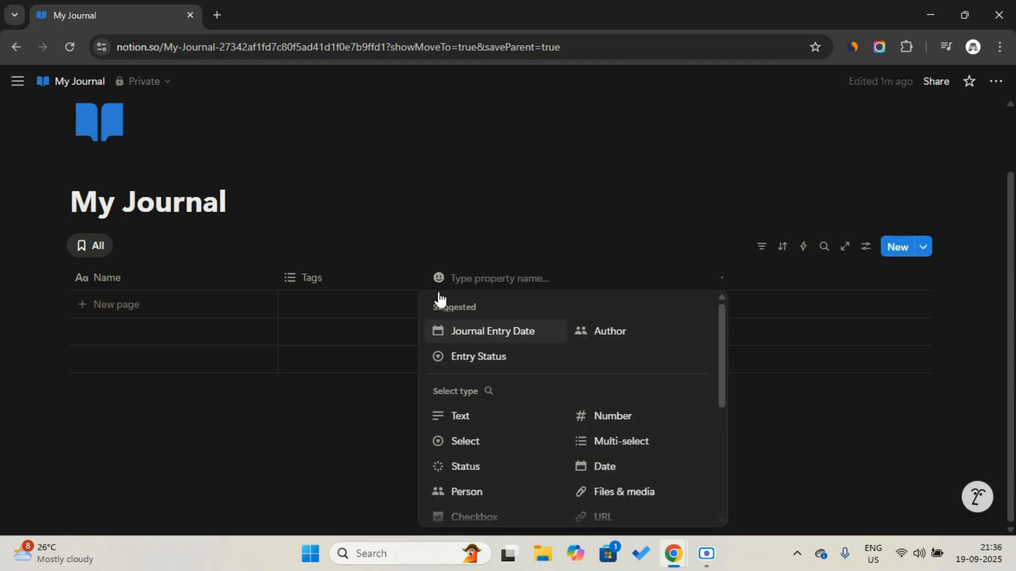
click(618, 470)
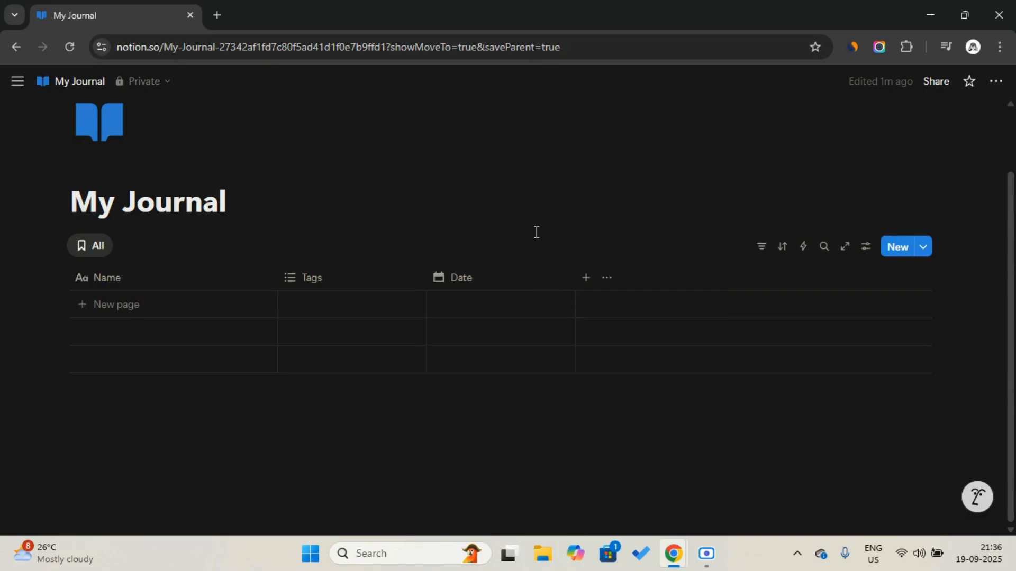
drag(495, 279, 378, 274)
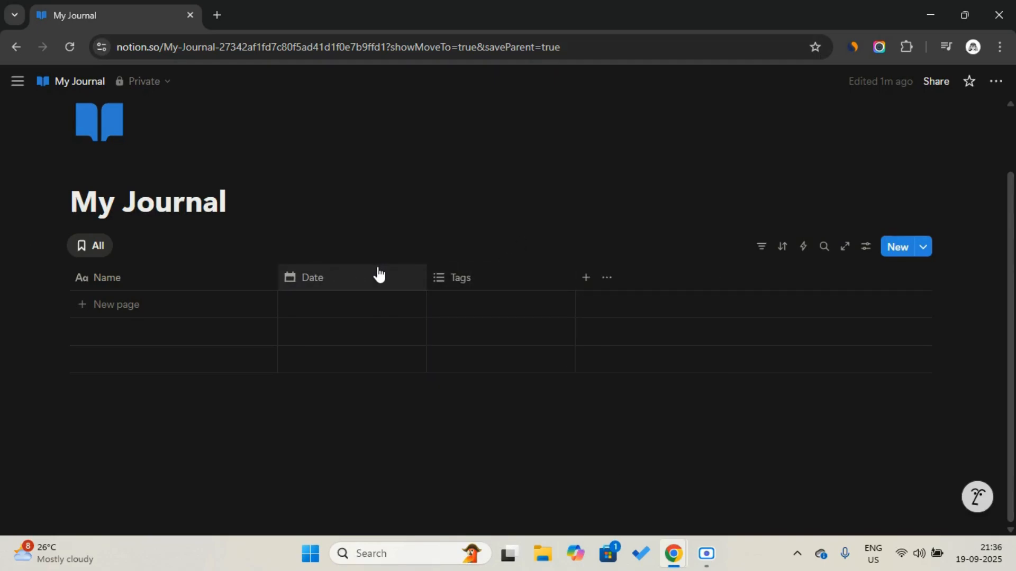
Step: Add a Checkbox property to the journal database and rename it "Archive"
click(584, 281)
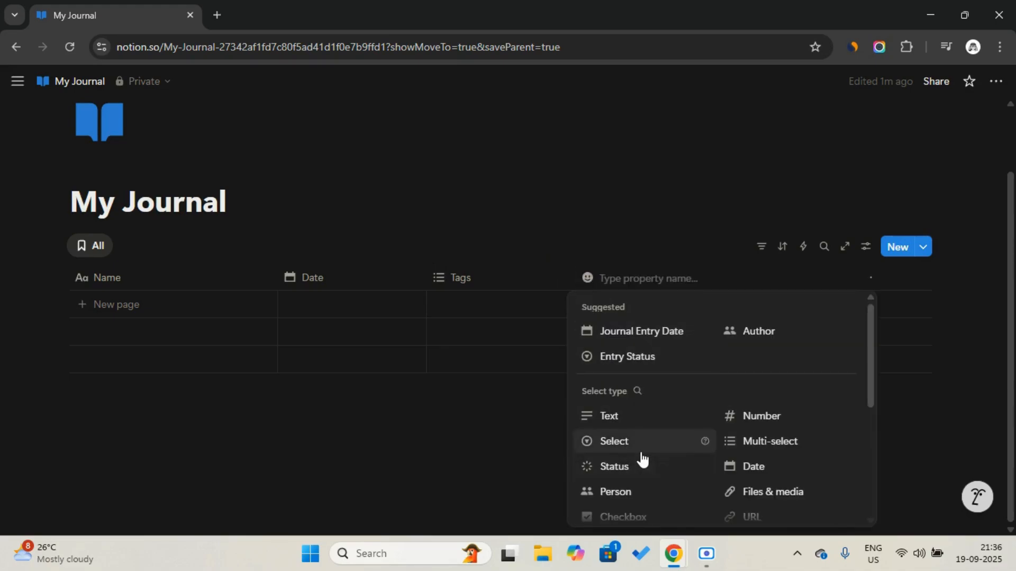
scroll(642, 449, down, 1)
click(629, 470)
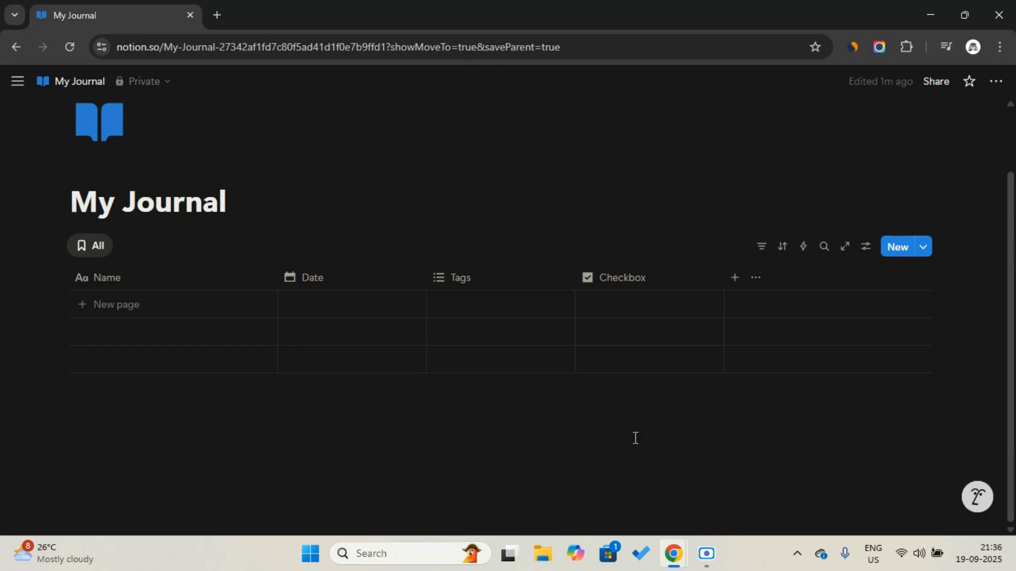
click(654, 282)
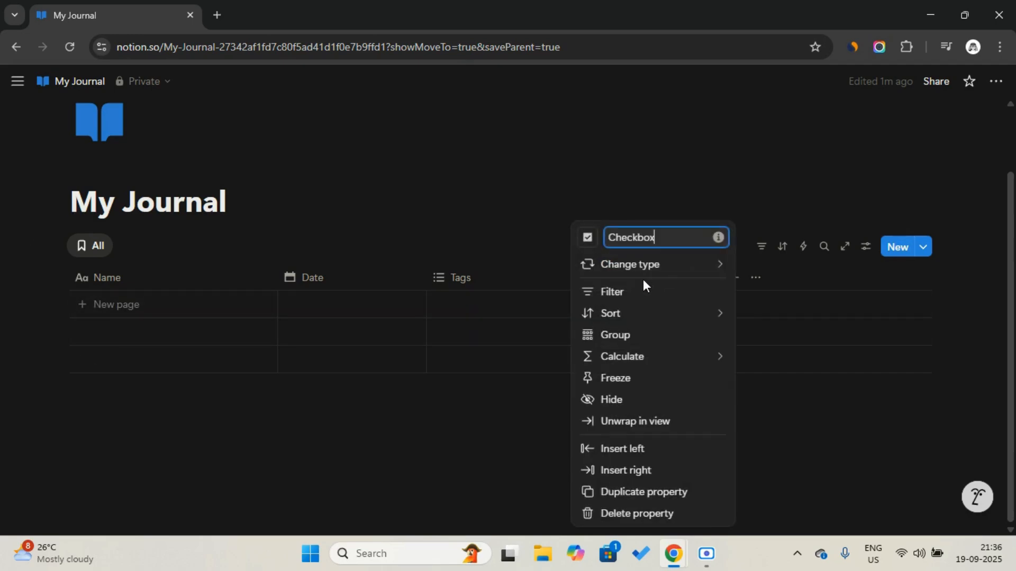
click(638, 239)
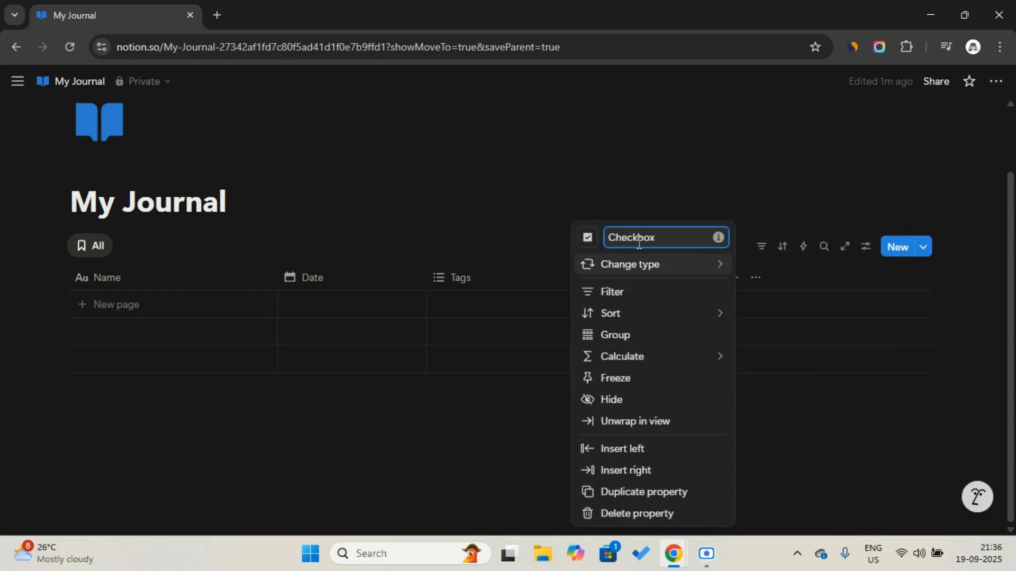
key(ctrl+a)
key(Caps_Lock)
text(A)
key(Caps_Lock)
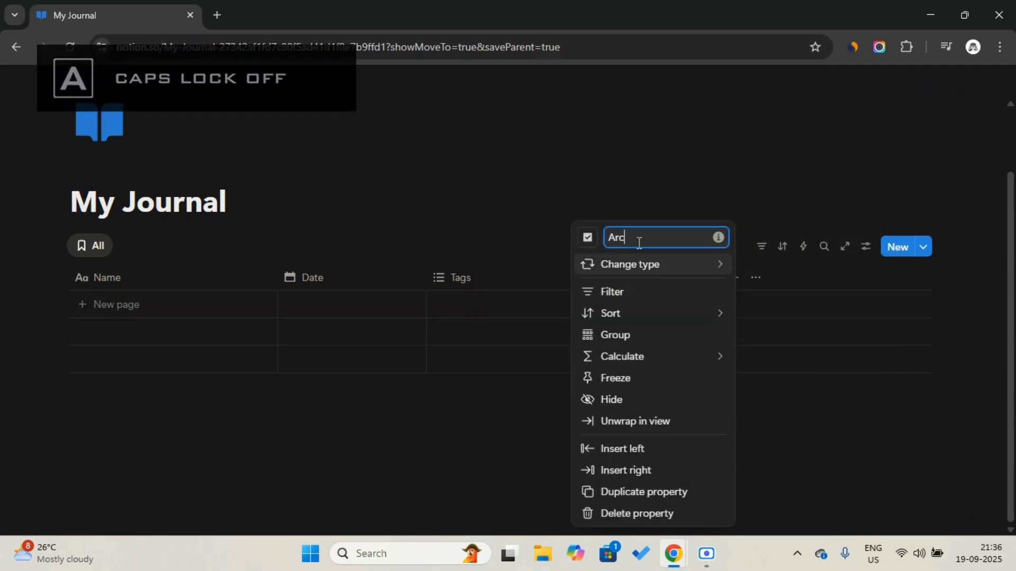
text(rchive)
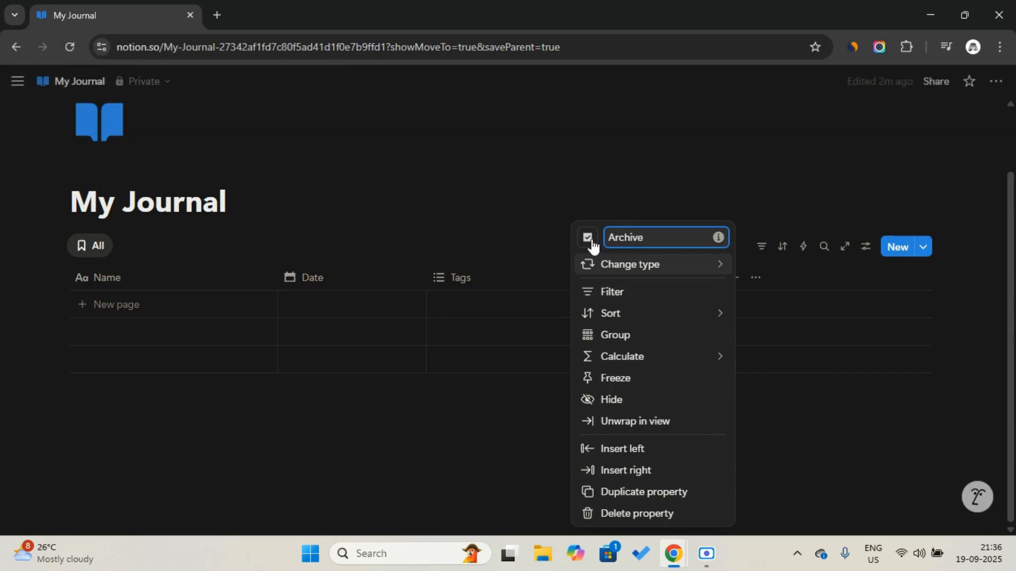
Step: Give the Archive property the archive box icon and shrink its column to icon width
click(591, 245)
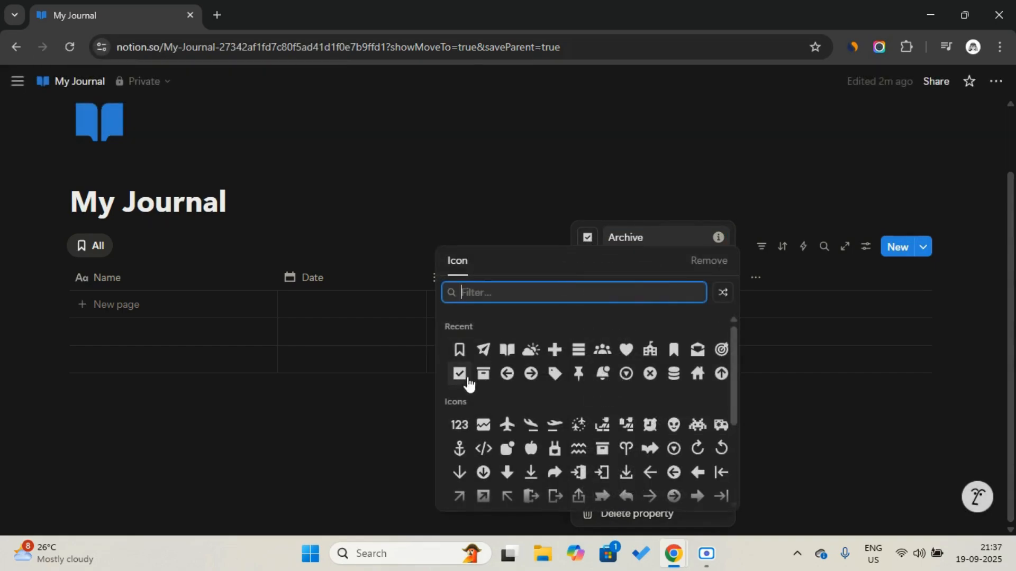
click(485, 380)
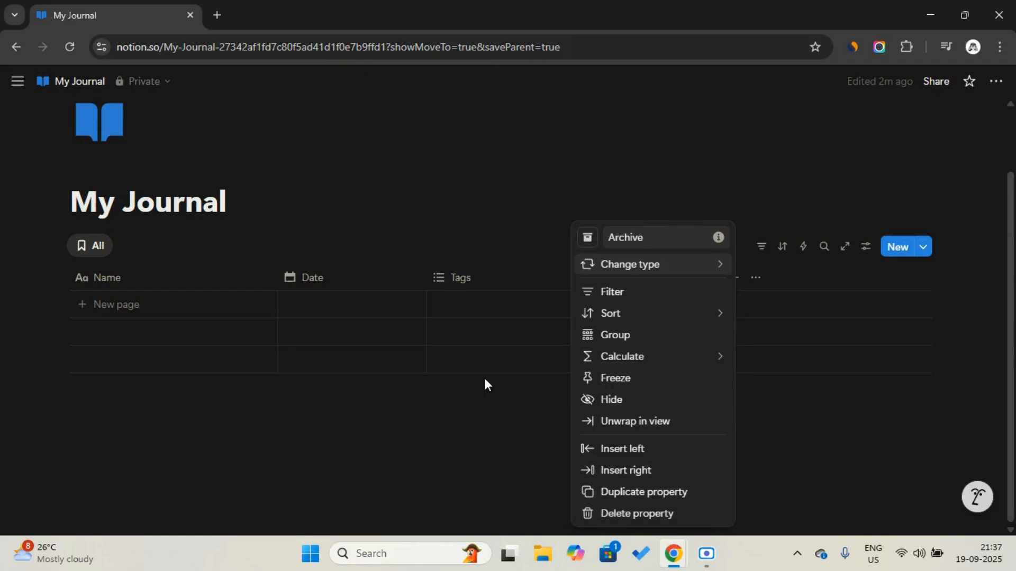
click(549, 217)
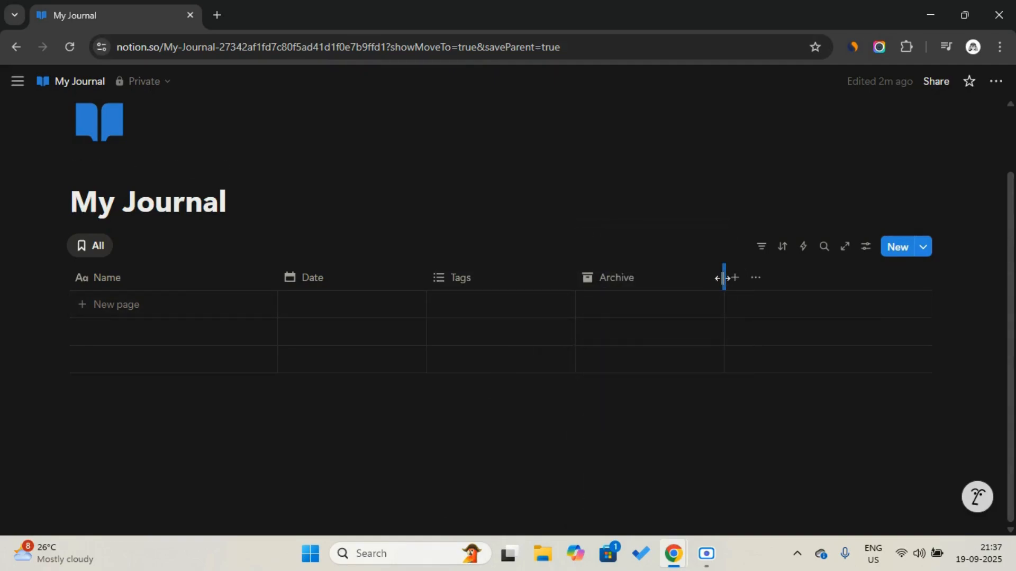
drag(723, 279, 576, 263)
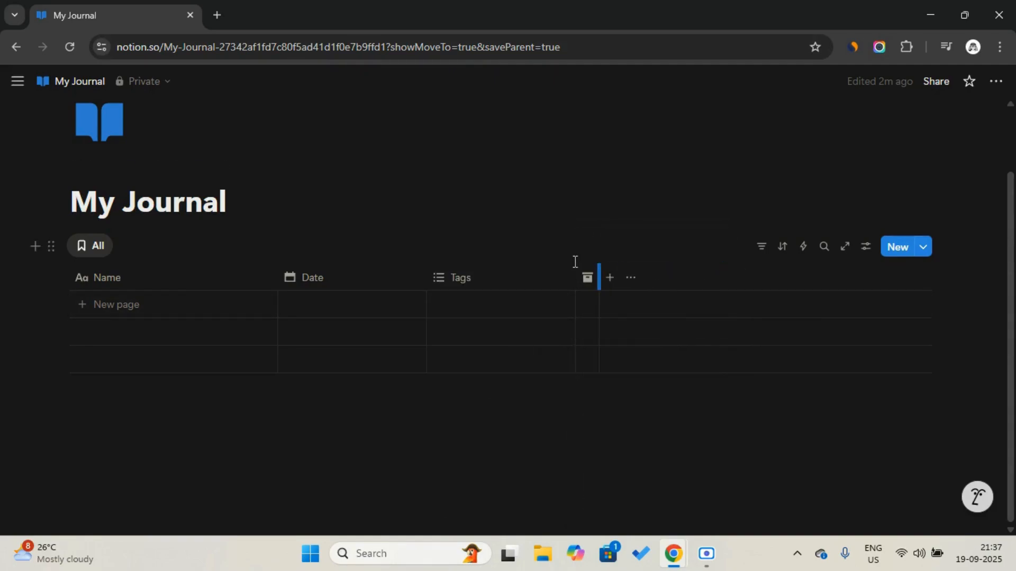
Step: Insert a button block between the My Journal title and the database
click(278, 197)
key(Return)
text(/)
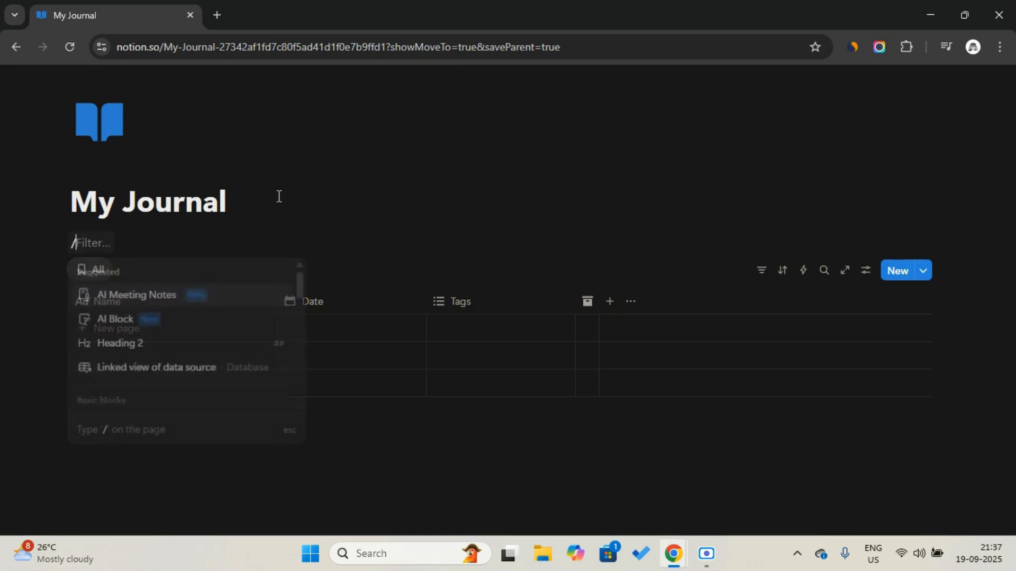
text(but)
key(Return)
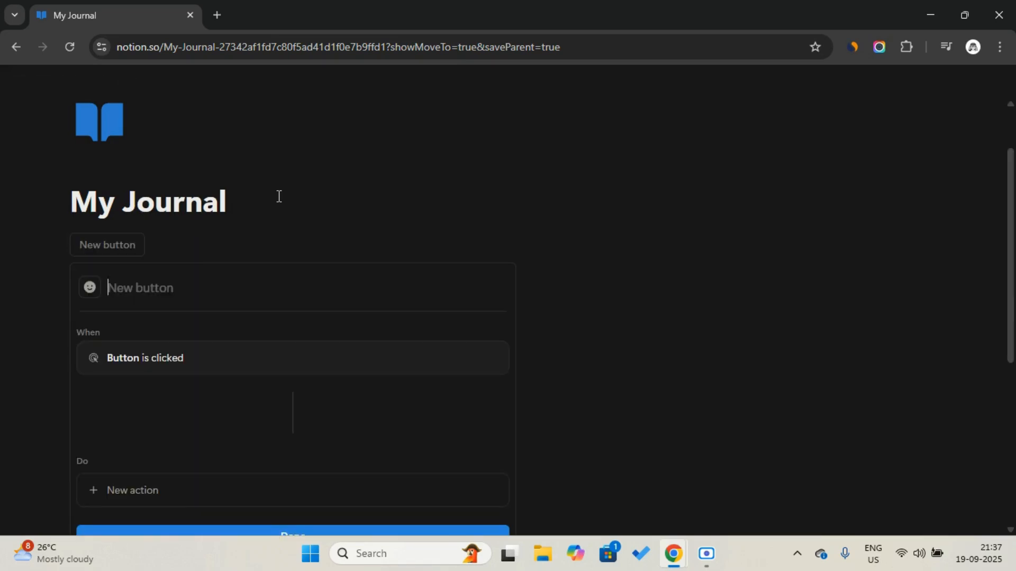
Step: Name the new button "Add Journal" and give it the blue "plus heavy" icon
key(Caps_Lock)
text(A)
key(Caps_Lock)
text(dd)
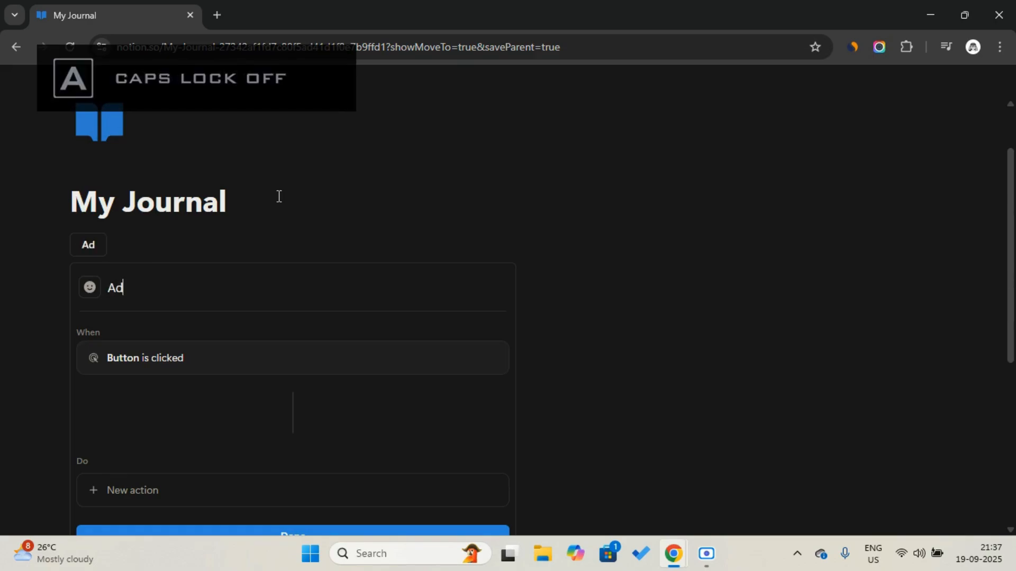
key(Caps_Lock)
text(J)
key(Caps_Lock)
text(oruna)
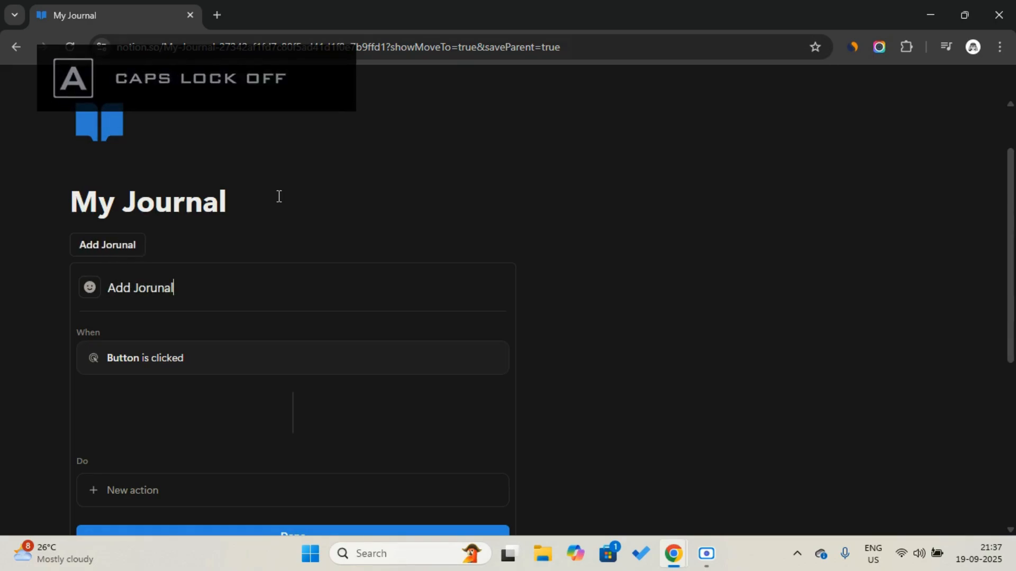
key(BackSpace)
key(BackSpace)
key(BackSpace)
key(BackSpace)
text(rn)
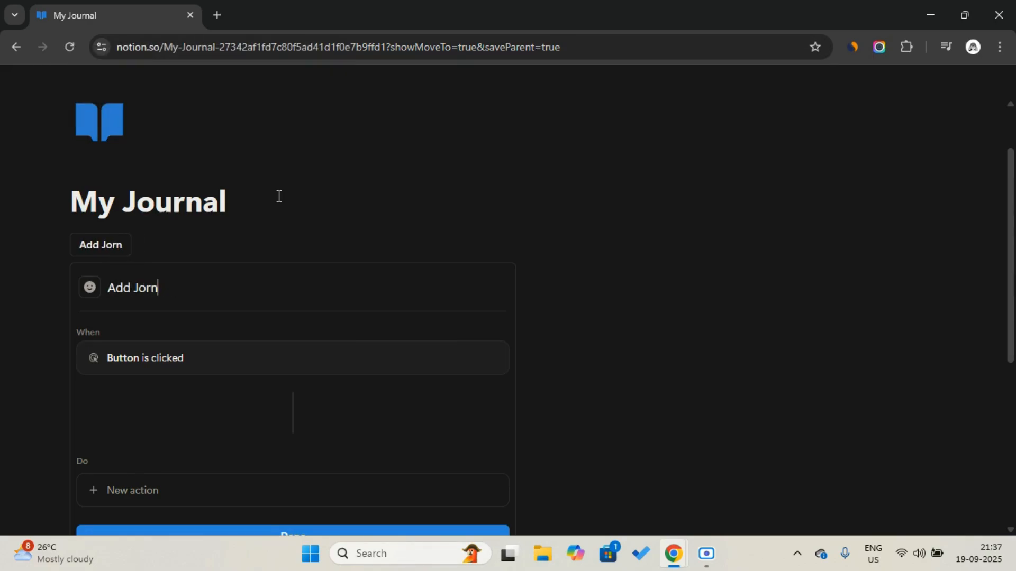
key(BackSpace)
key(BackSpace)
text(urnal)
click(88, 290)
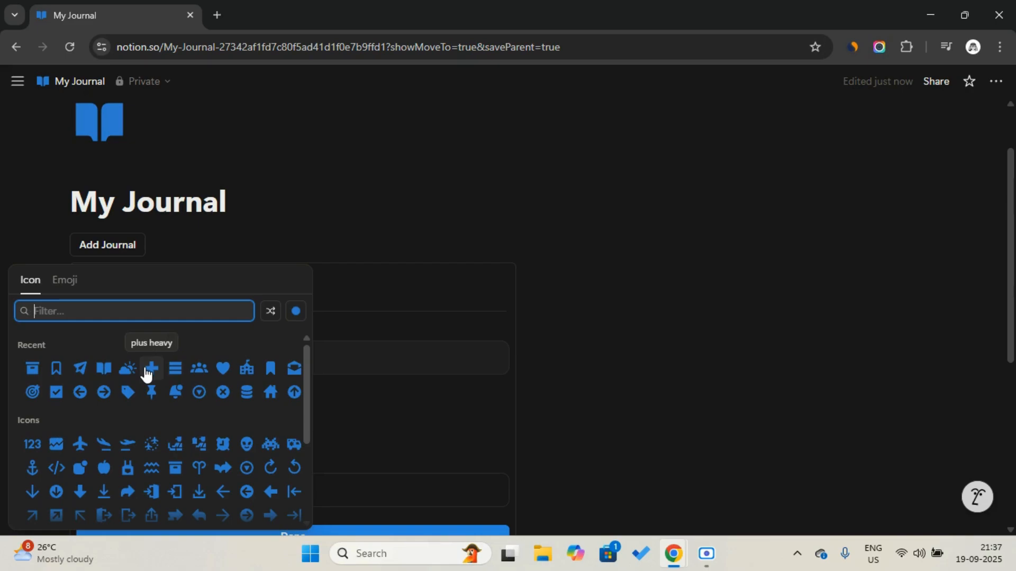
click(147, 372)
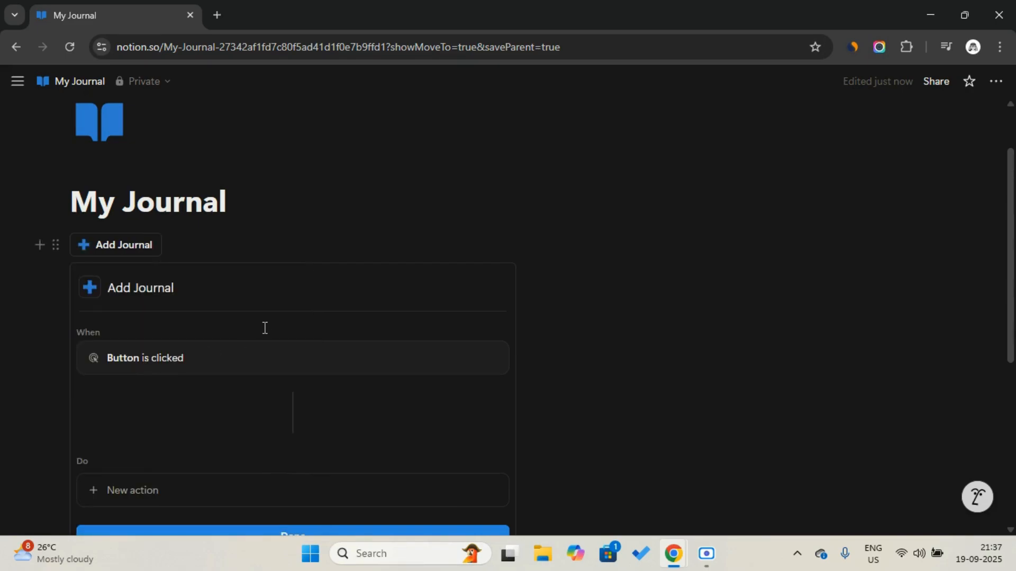
Step: Give the Add Journal button an "Add page to" action targeting the Journal data source in My Journal
scroll(263, 325, down, 3)
click(267, 303)
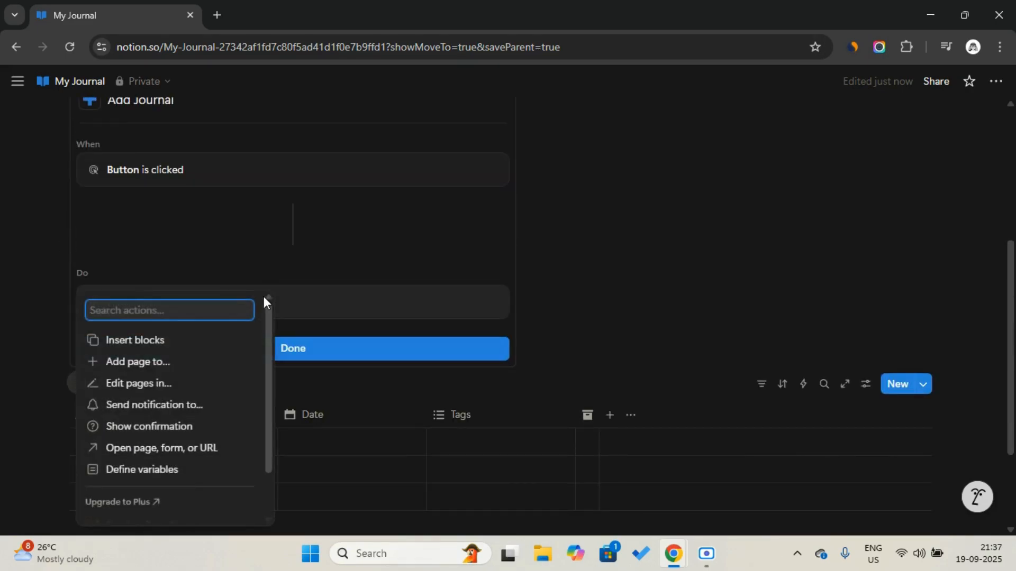
click(186, 363)
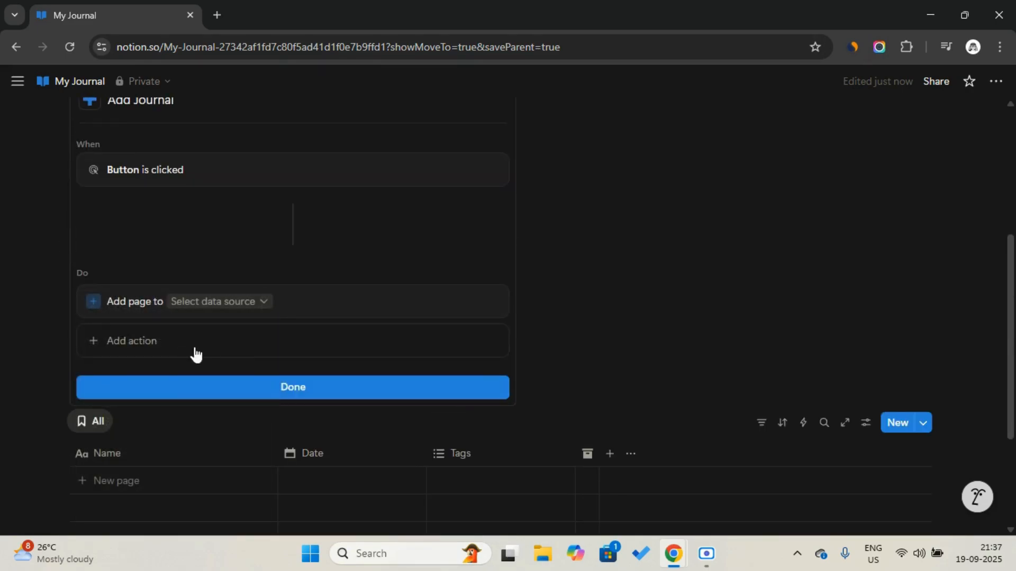
click(230, 303)
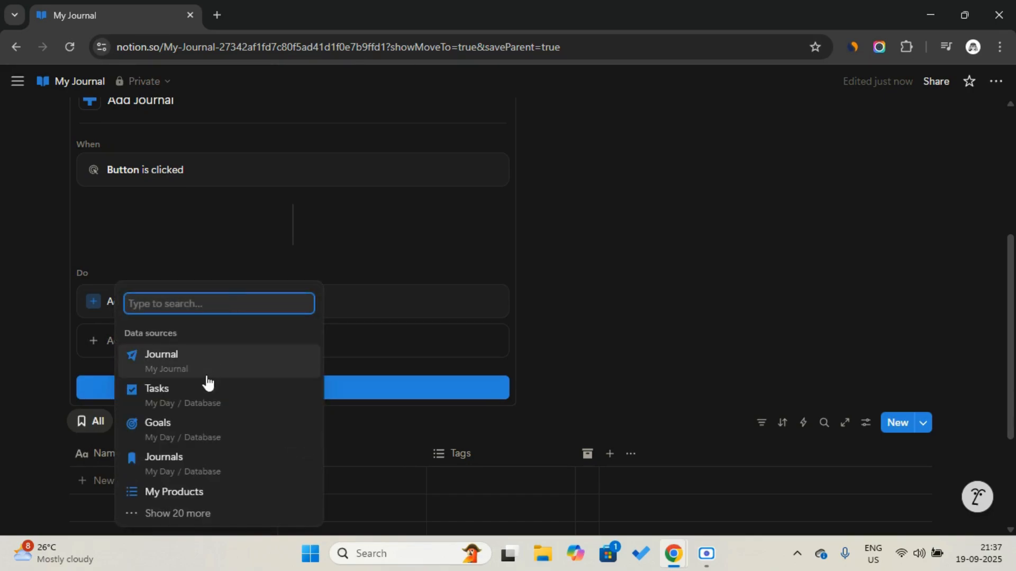
click(209, 365)
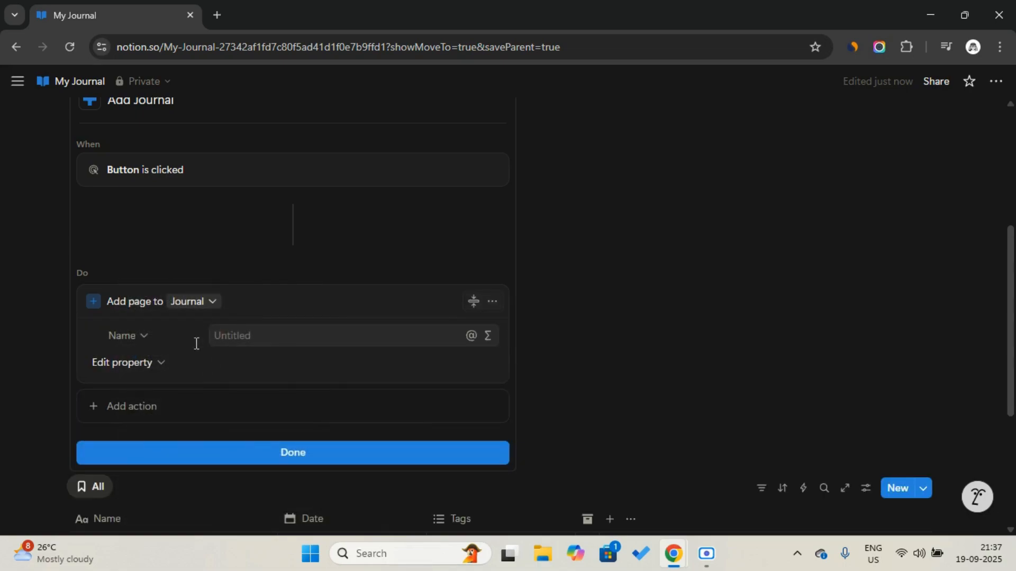
Step: Have the add-page action fill the Date property with "Date triggered"
click(151, 364)
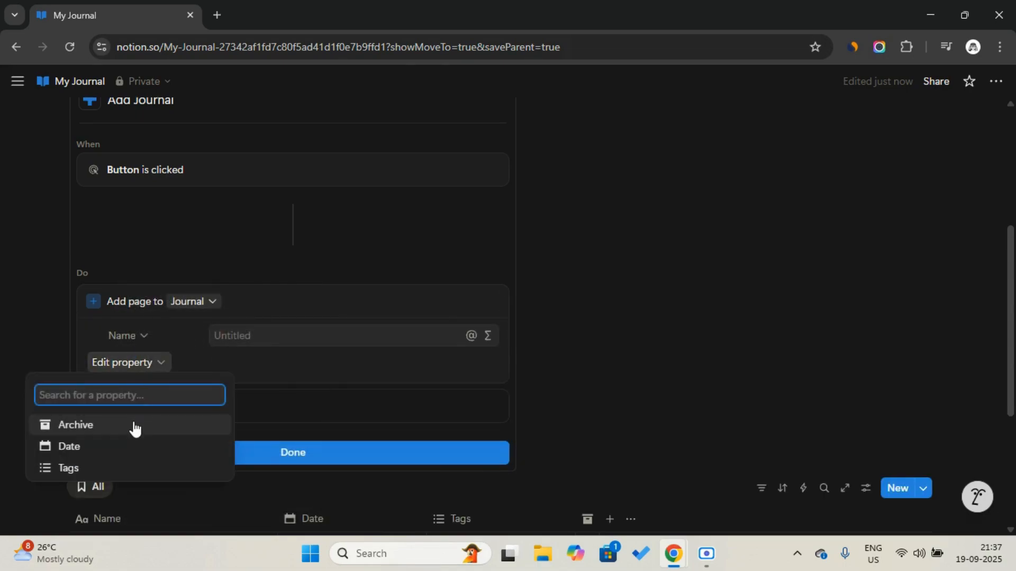
click(131, 448)
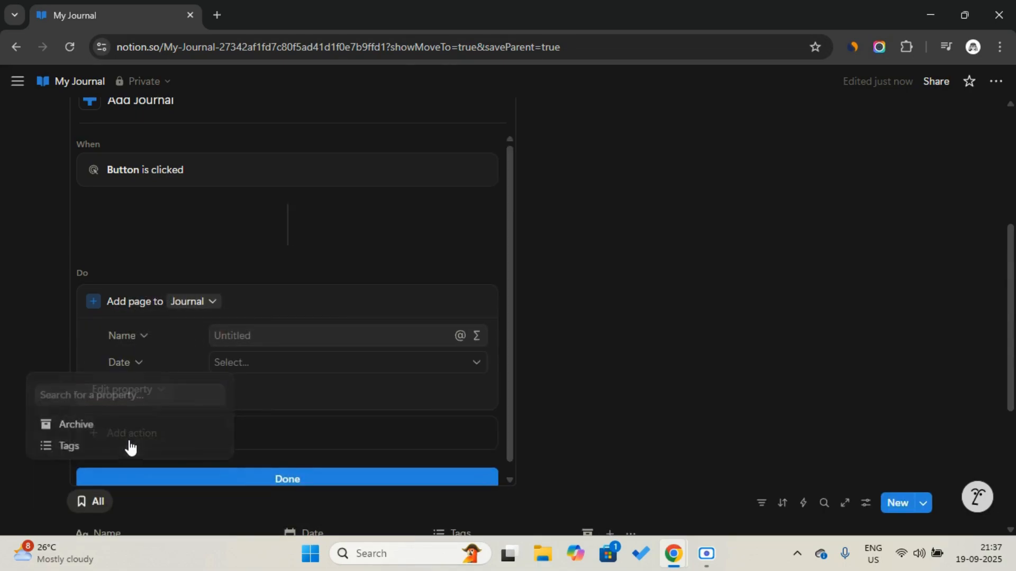
click(252, 363)
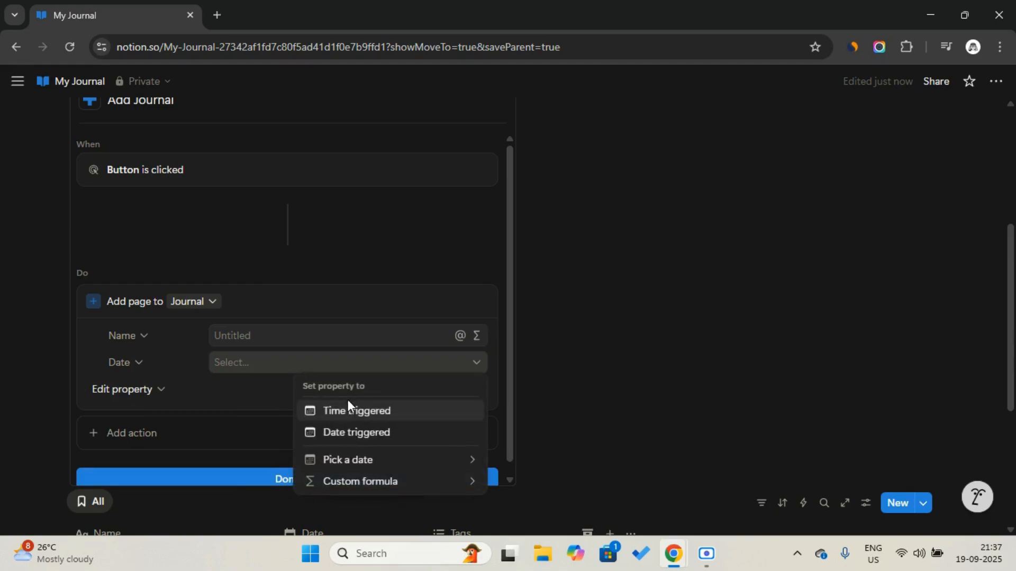
click(355, 432)
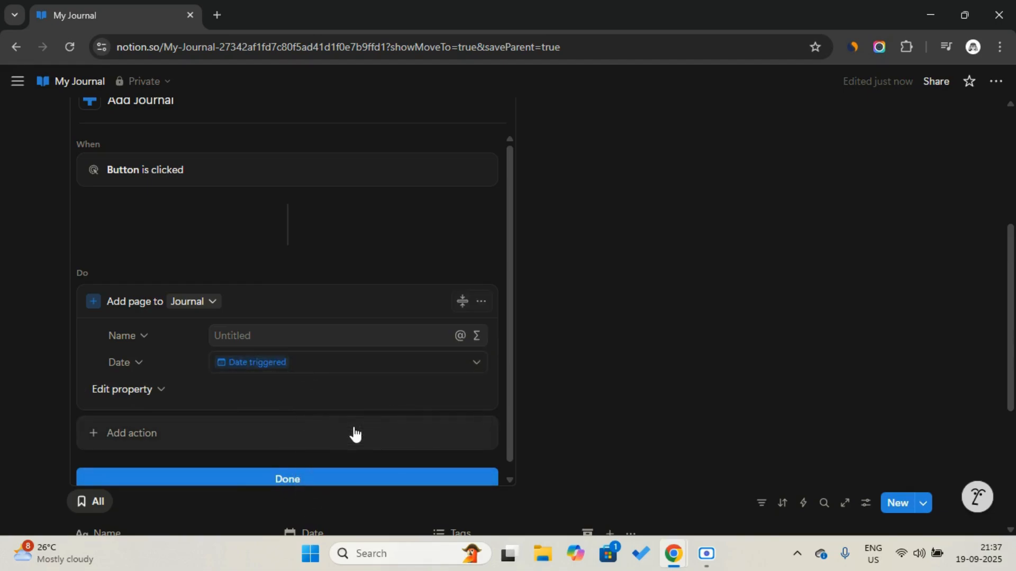
Step: Add an "Open page, form, or URL" action that opens the page added to Journal, and finish the button setup
click(319, 437)
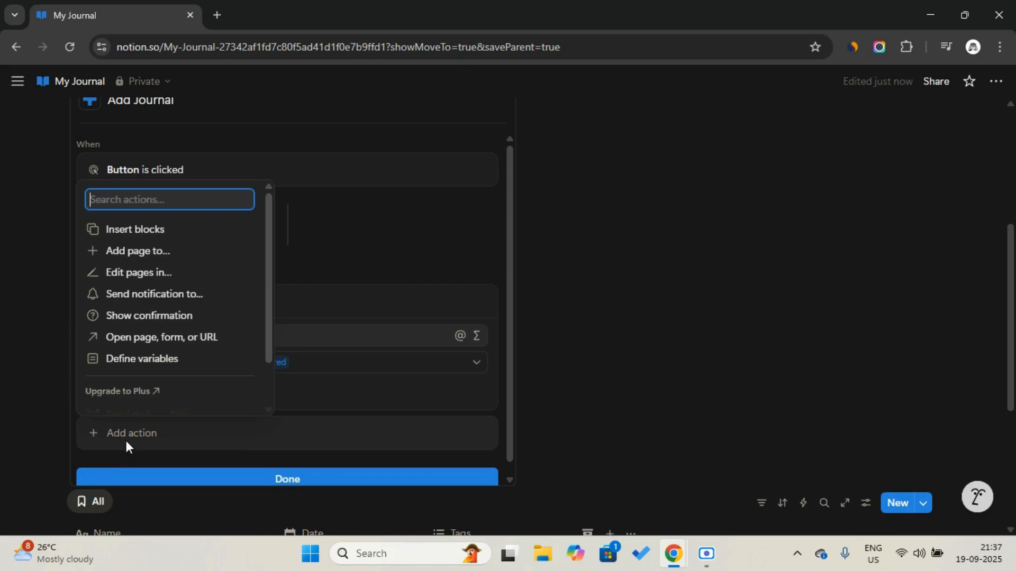
click(178, 340)
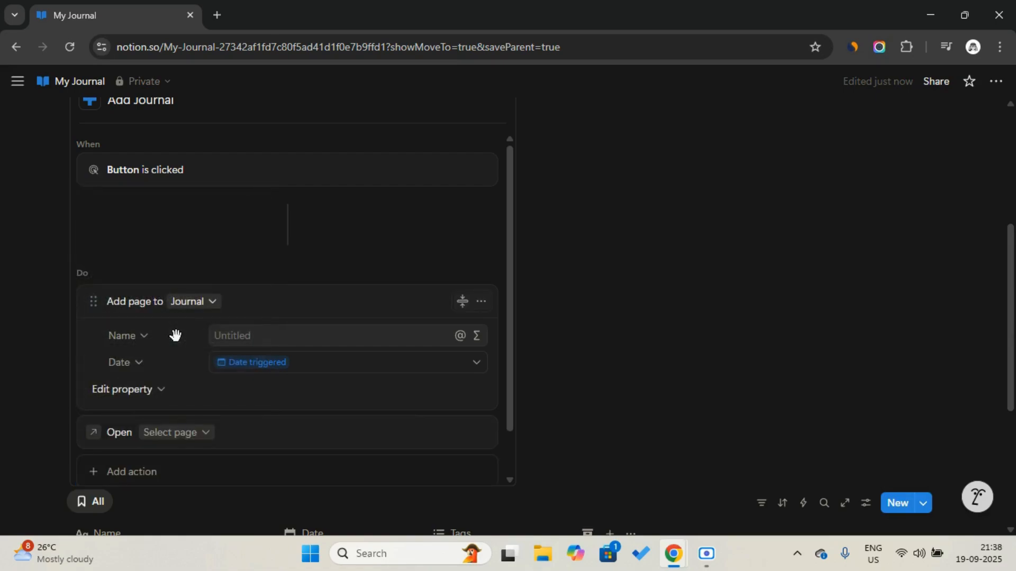
click(187, 436)
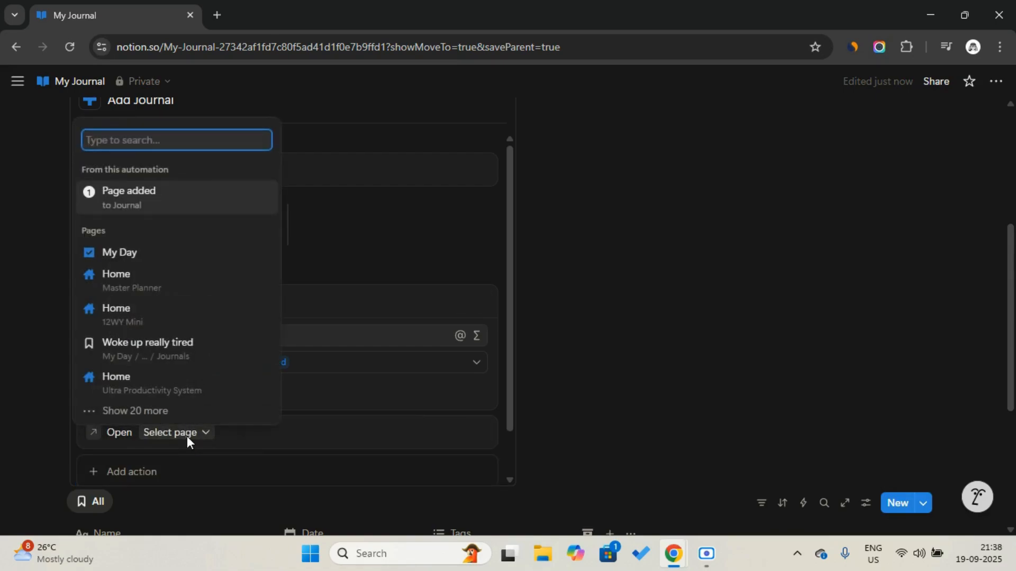
click(193, 218)
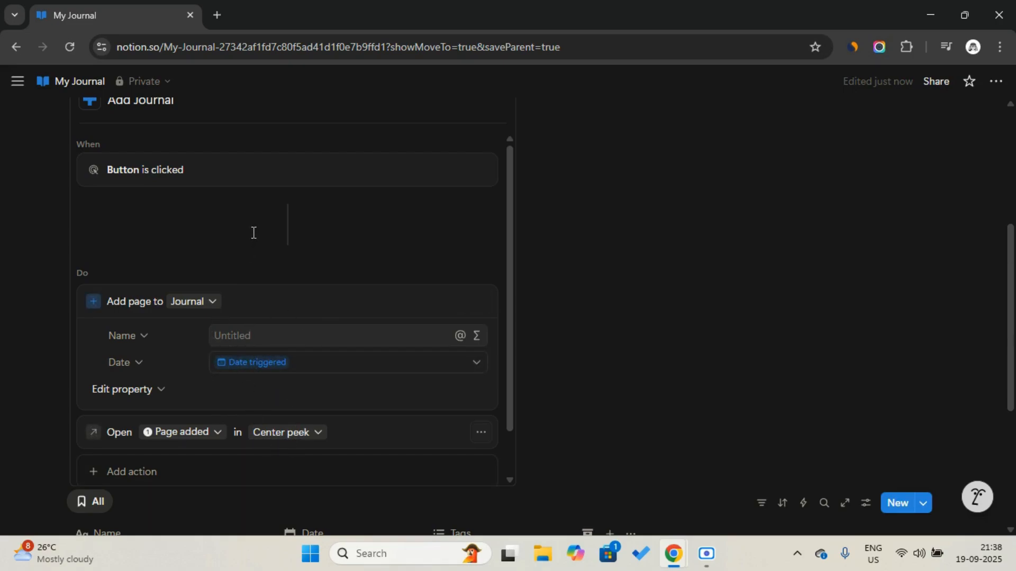
scroll(253, 233, down, 1)
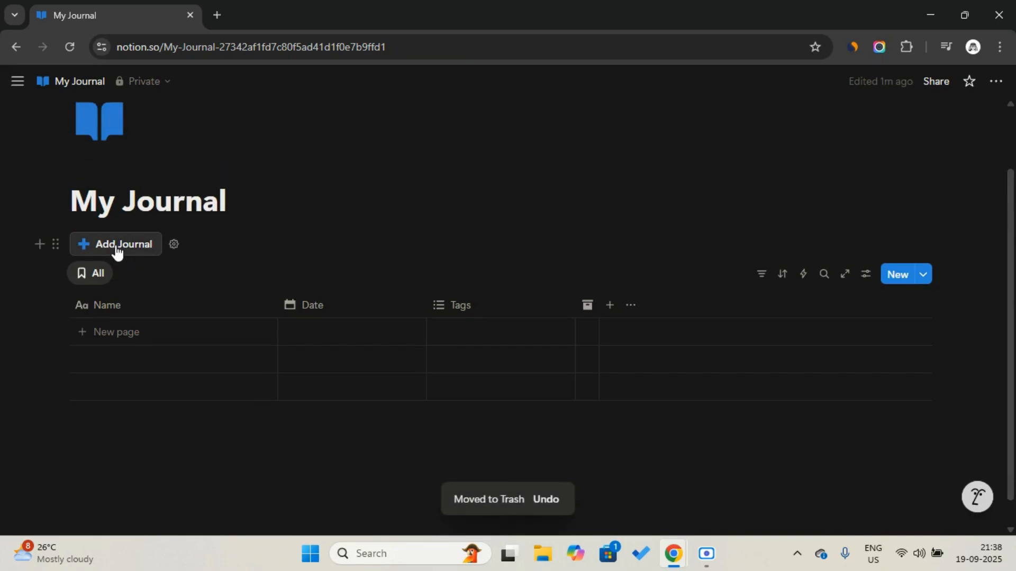
Step: Create a new entry with the Add Journal button and title it "I woke up tired"
click(117, 247)
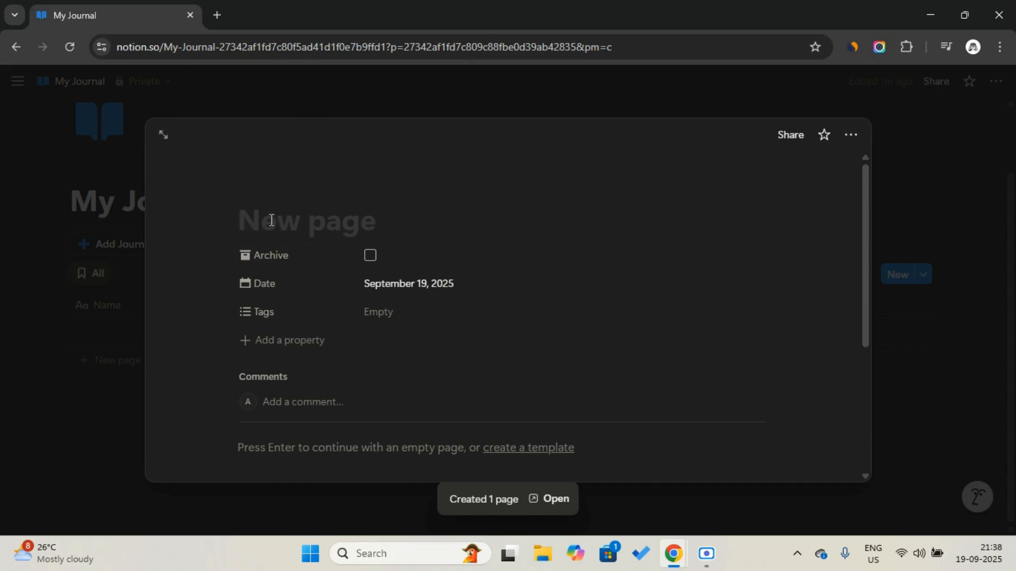
key(Caps_Lock)
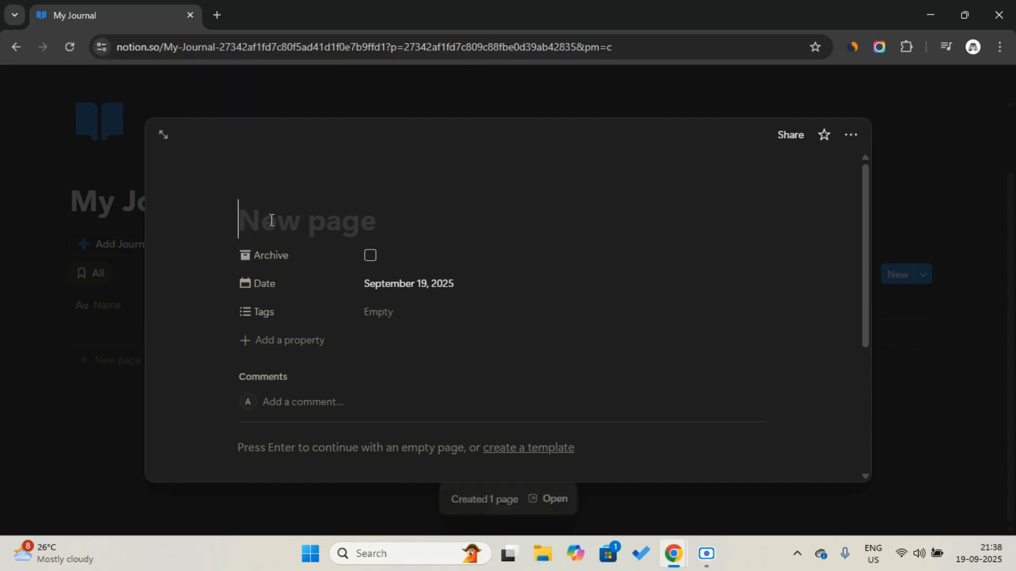
key(Caps_Lock)
text(i)
key(BackSpace)
text(i)
key(BackSpace)
key(Caps_Lock)
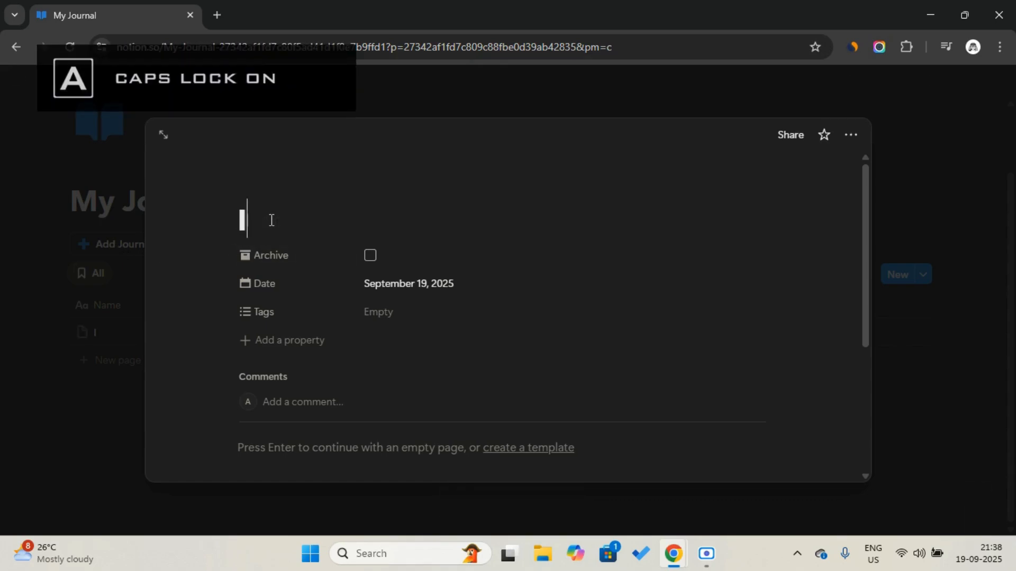
text(I)
key(Caps_Lock)
text(work)
key(BackSpace)
key(BackSpace)
text(ke )
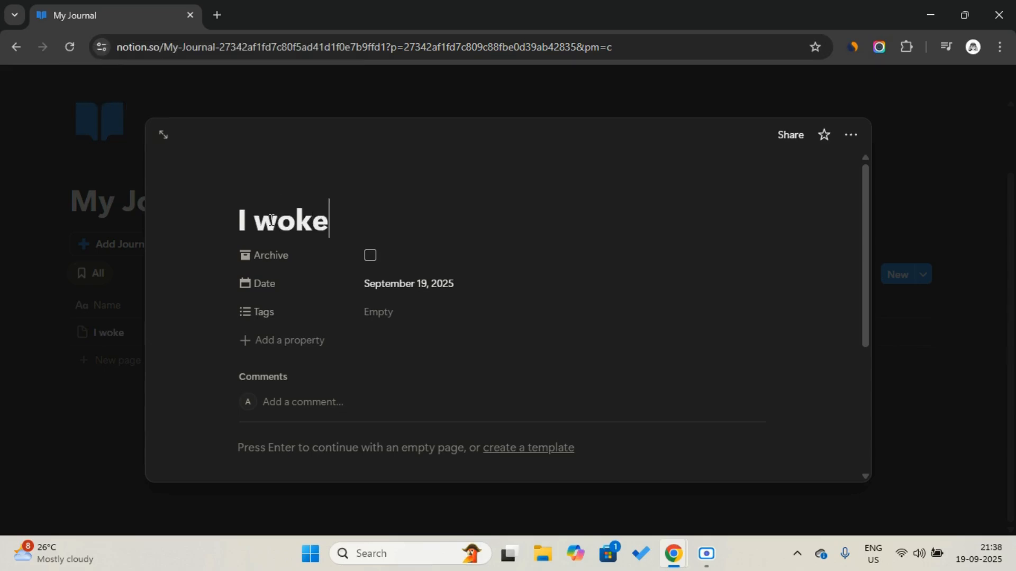
text(up )
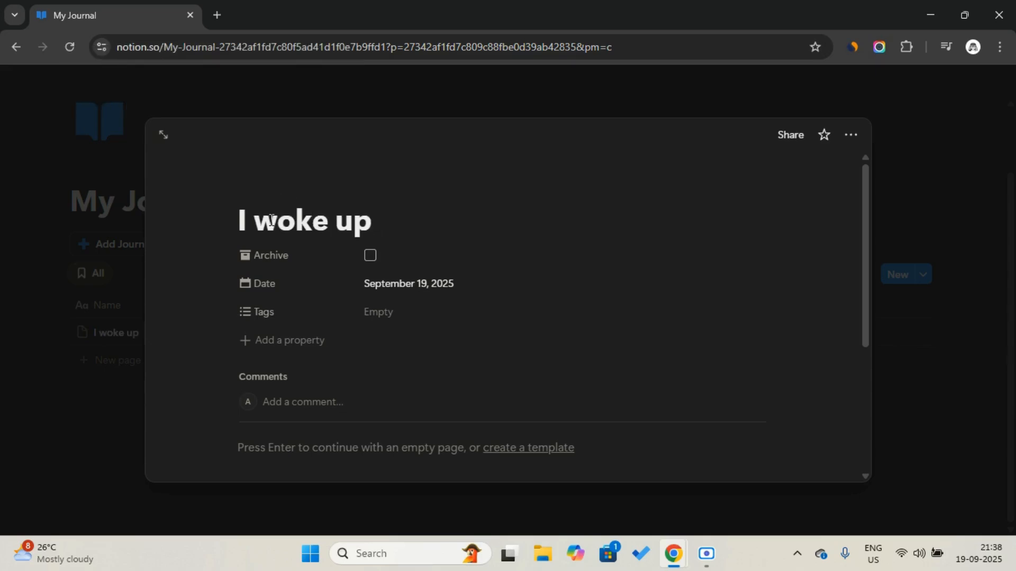
text(tired)
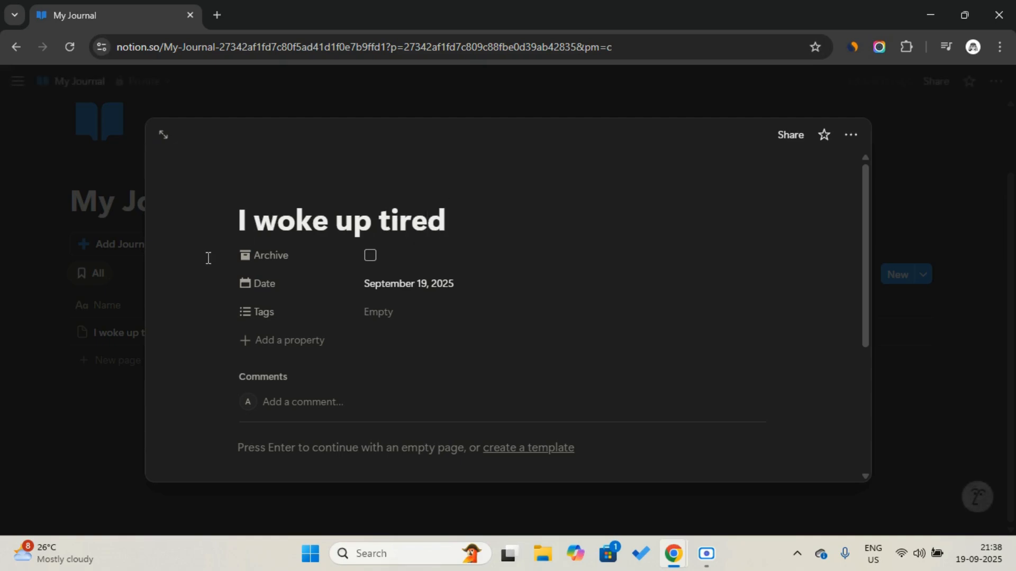
Step: Reorder the entry's properties to Date, Tags, Archive, start its empty page body, and close the entry
drag(258, 284, 278, 275)
click(279, 453)
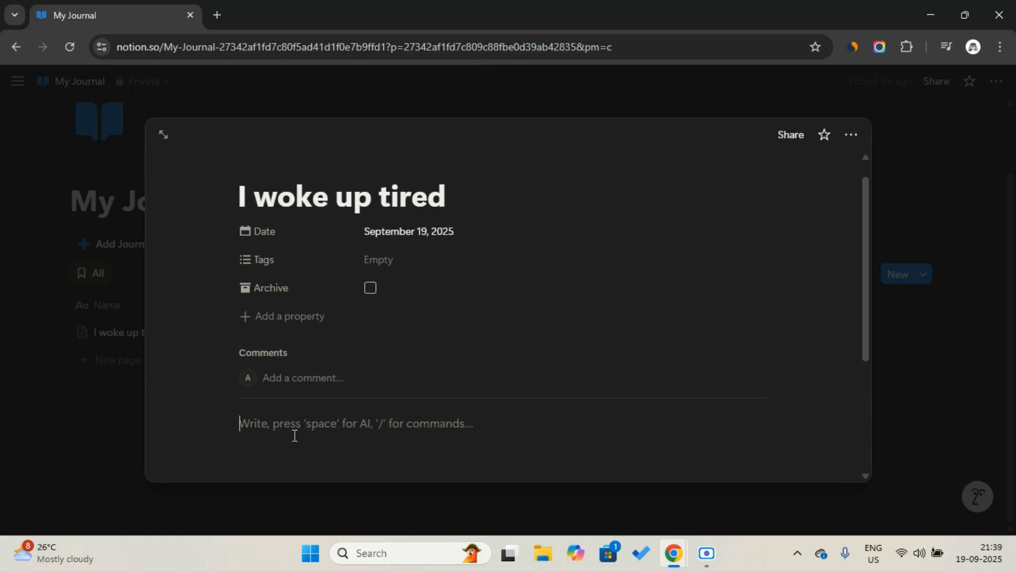
click(977, 305)
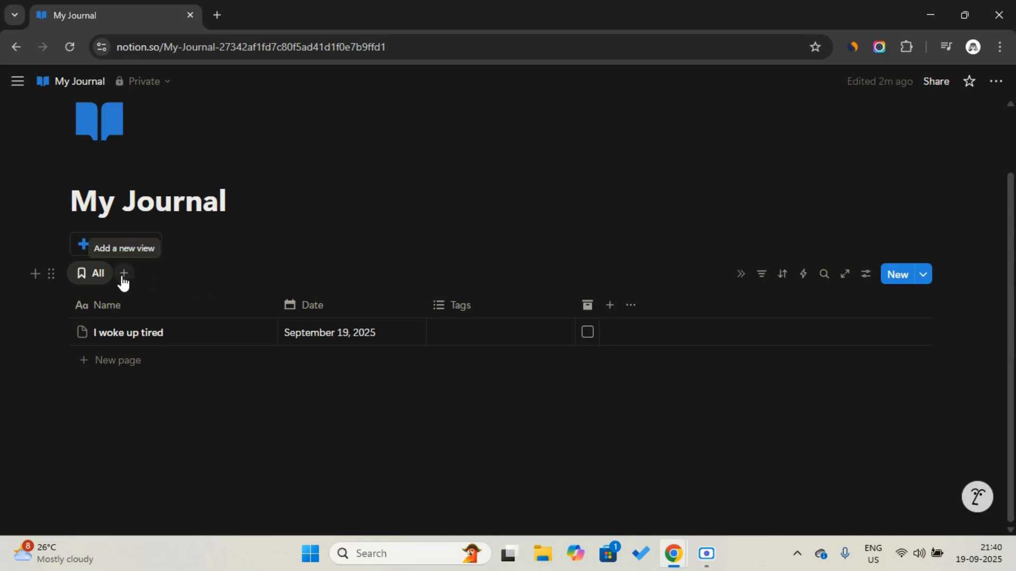
Step: Duplicate the All view, name the copy "Happy" and give it the pin icon
click(99, 275)
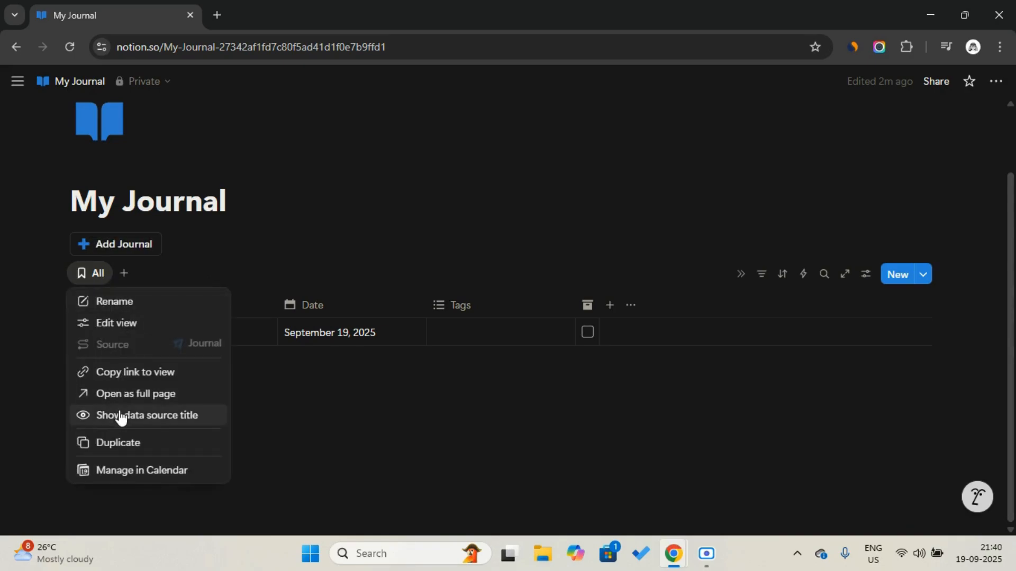
click(124, 441)
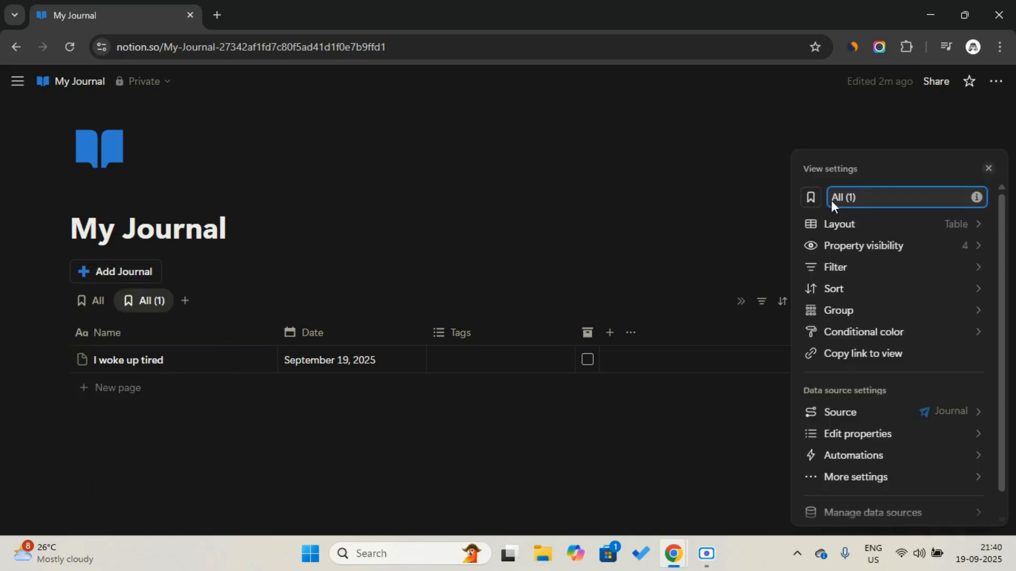
key(Caps_Lock)
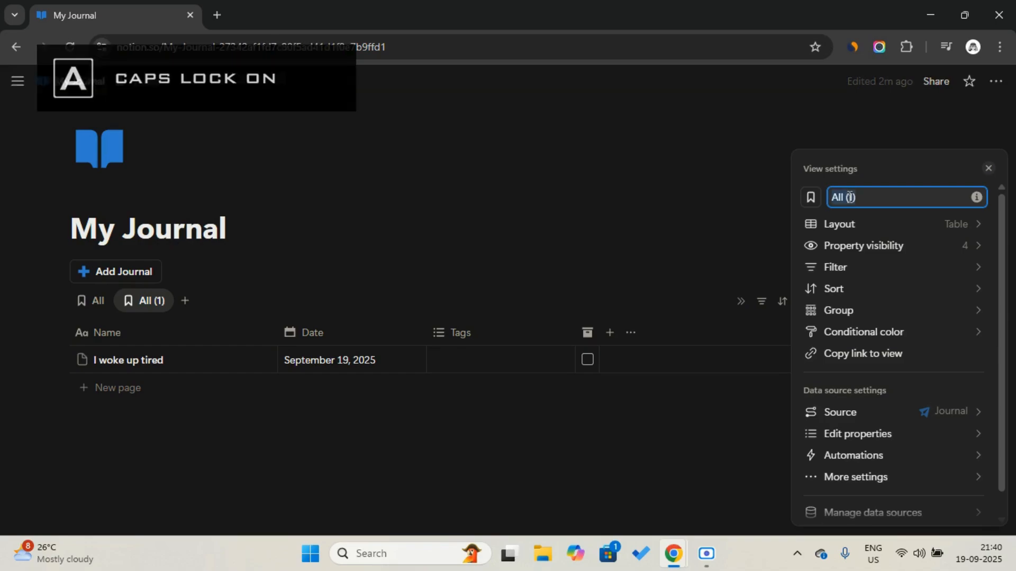
text(H)
key(Caps_Lock)
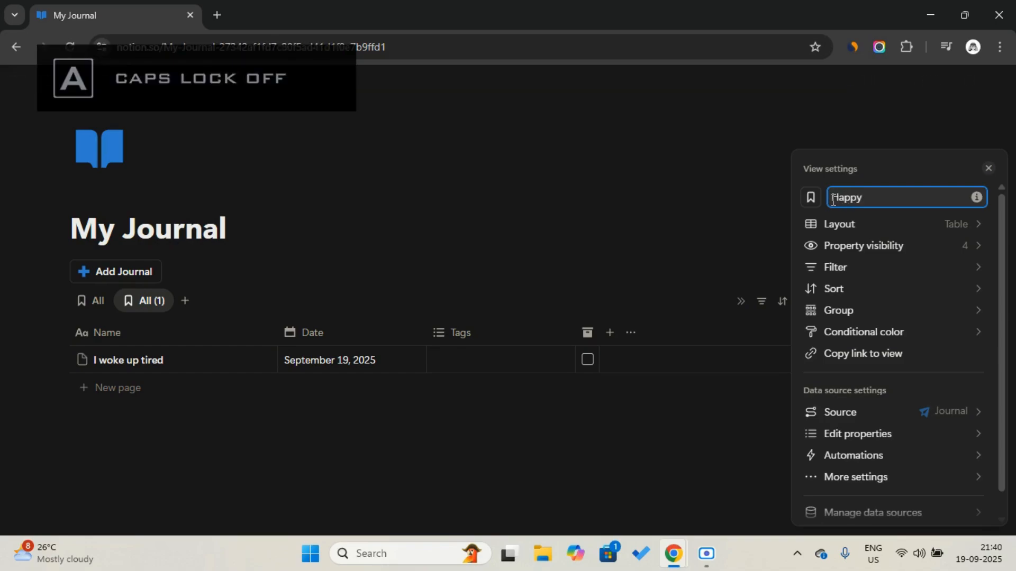
text(appy)
click(811, 197)
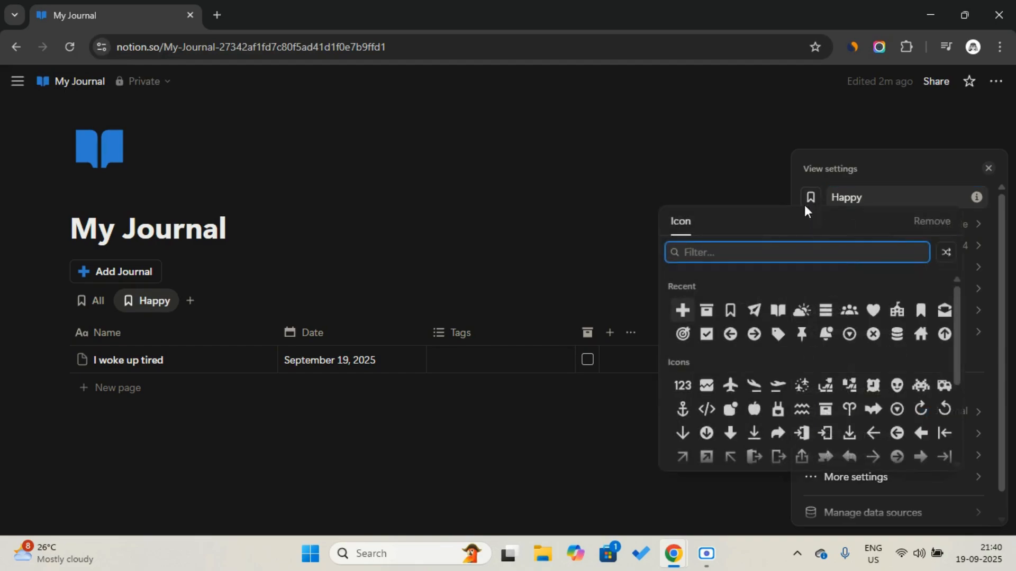
click(802, 334)
click(679, 276)
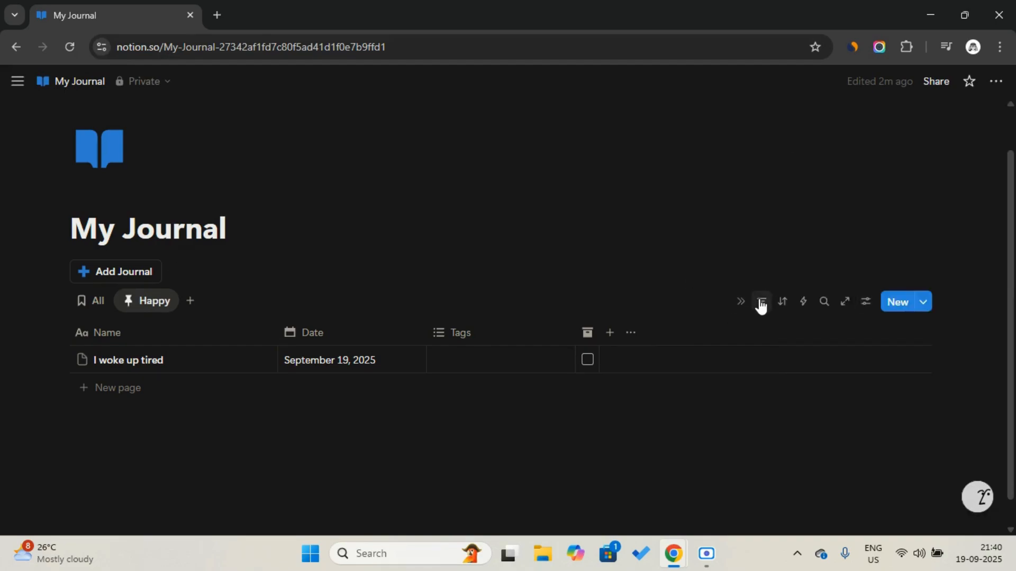
Step: Filter the Happy view to entries whose Tags contain "Happy"
click(762, 302)
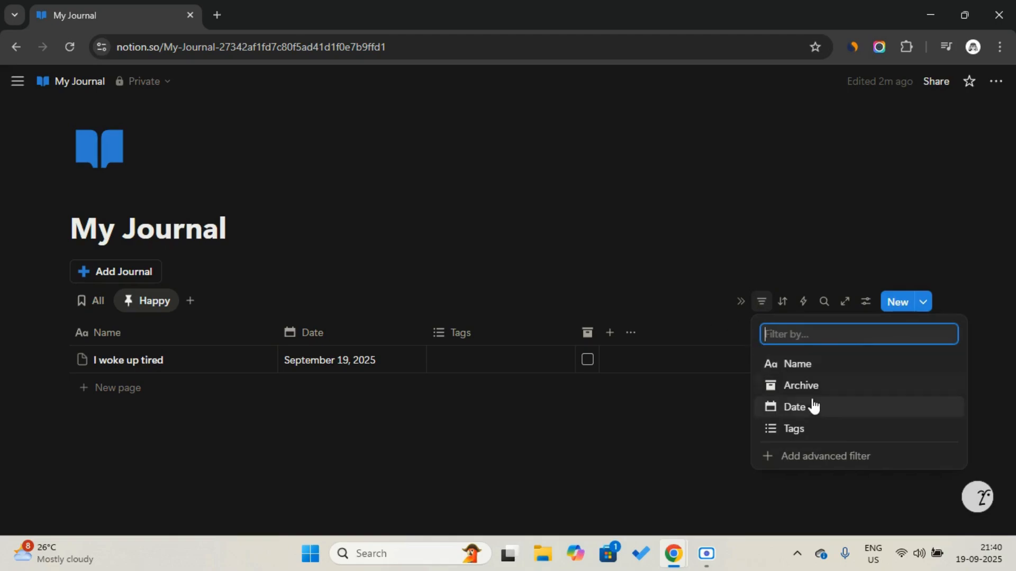
click(814, 431)
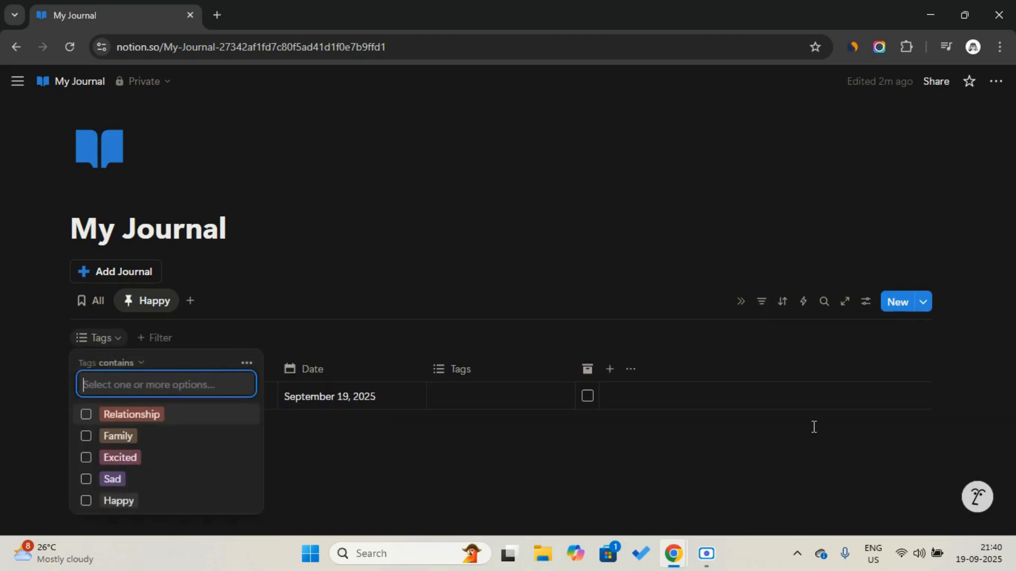
click(87, 500)
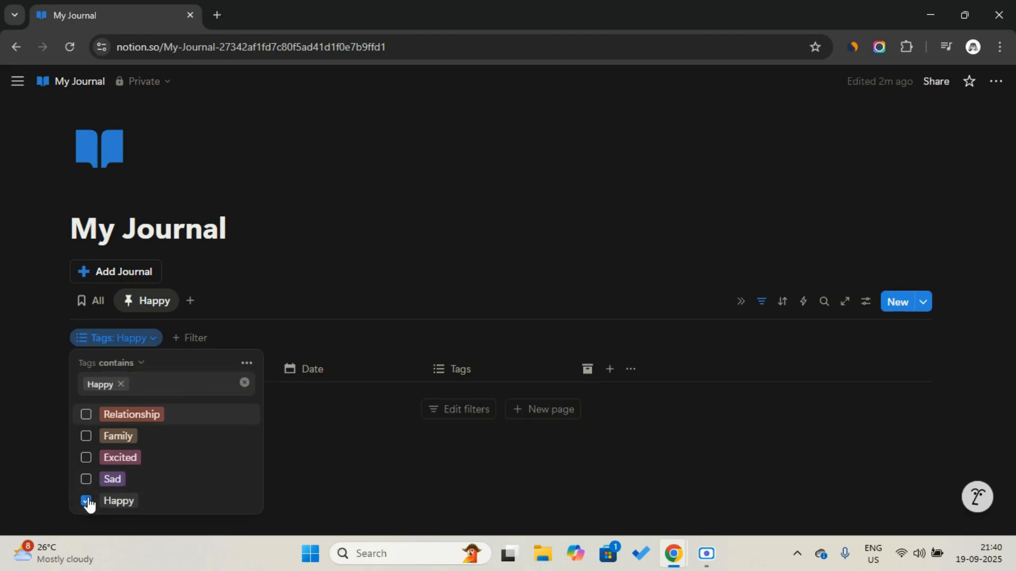
click(762, 316)
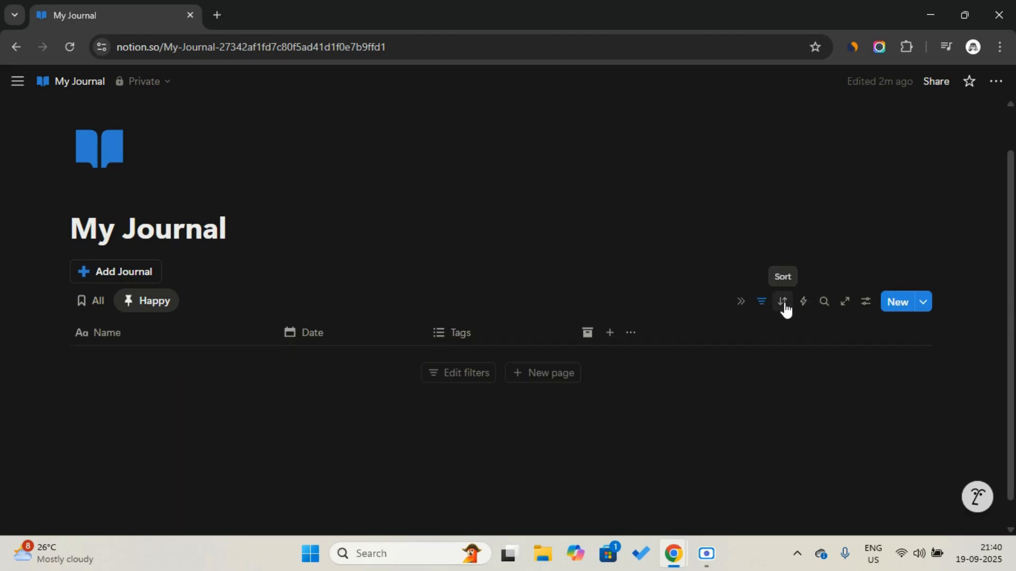
Step: Sort the Happy view by Date in descending order and collapse the filter and sort settings
click(783, 305)
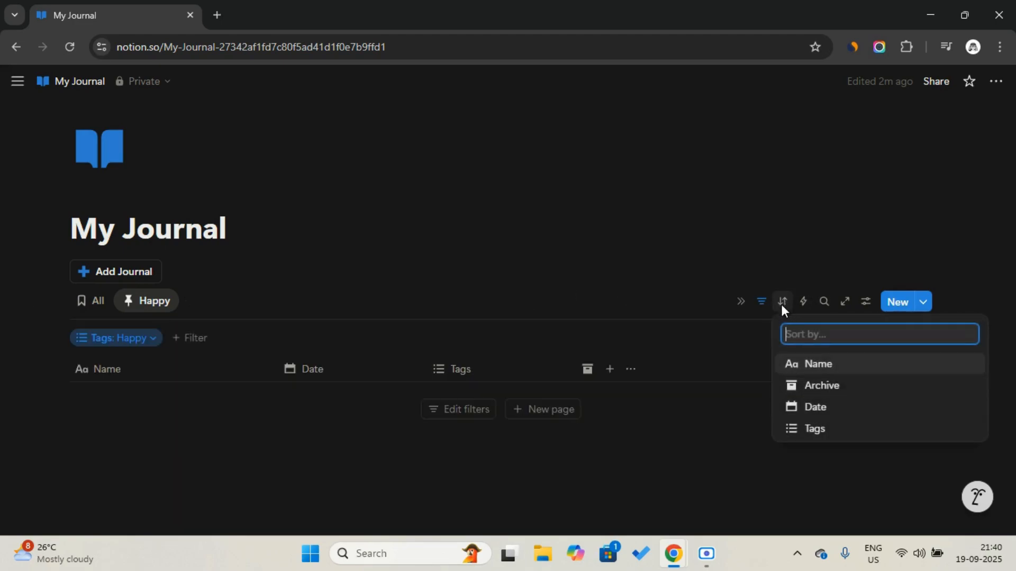
click(818, 408)
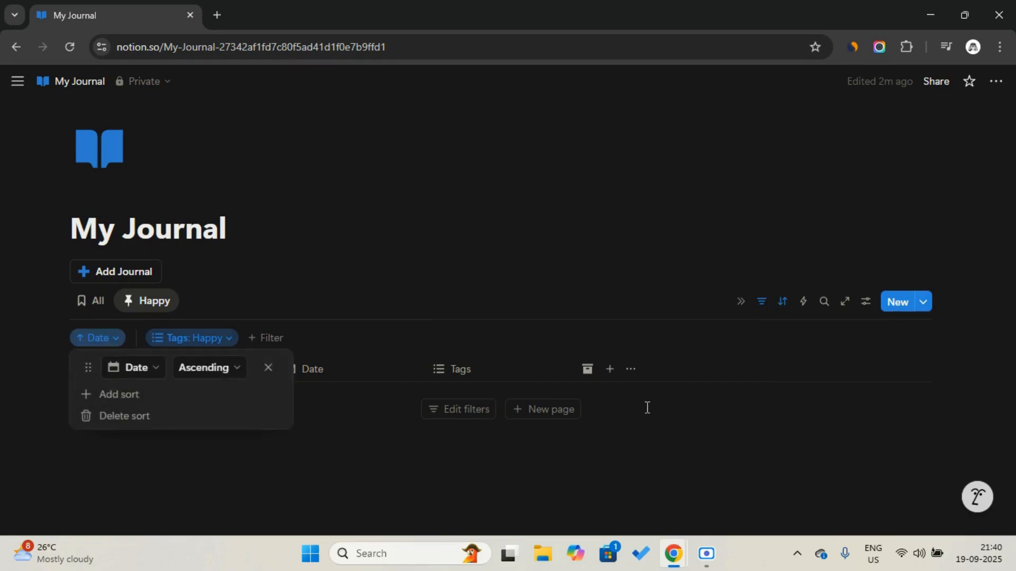
click(196, 367)
click(189, 416)
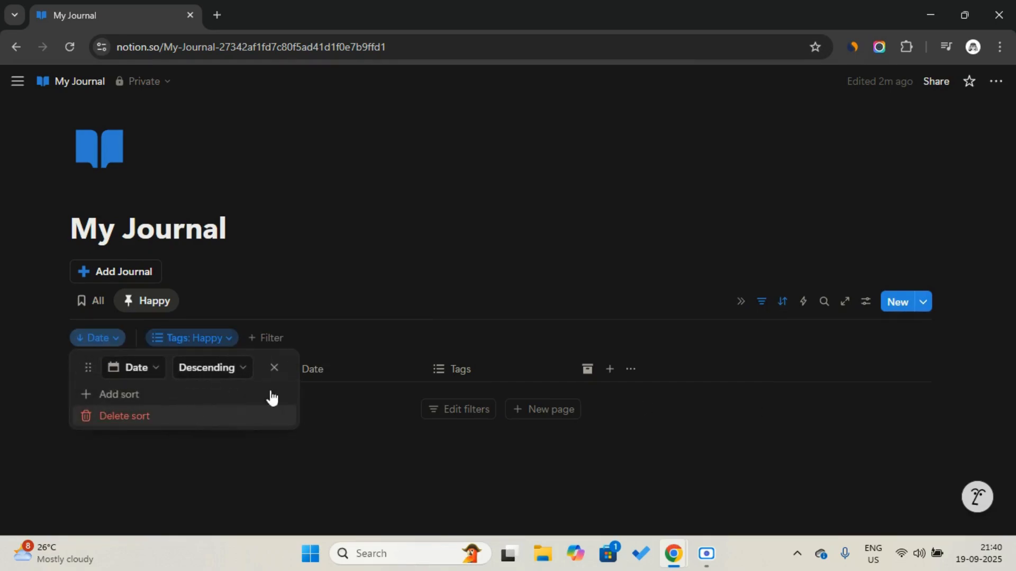
click(767, 311)
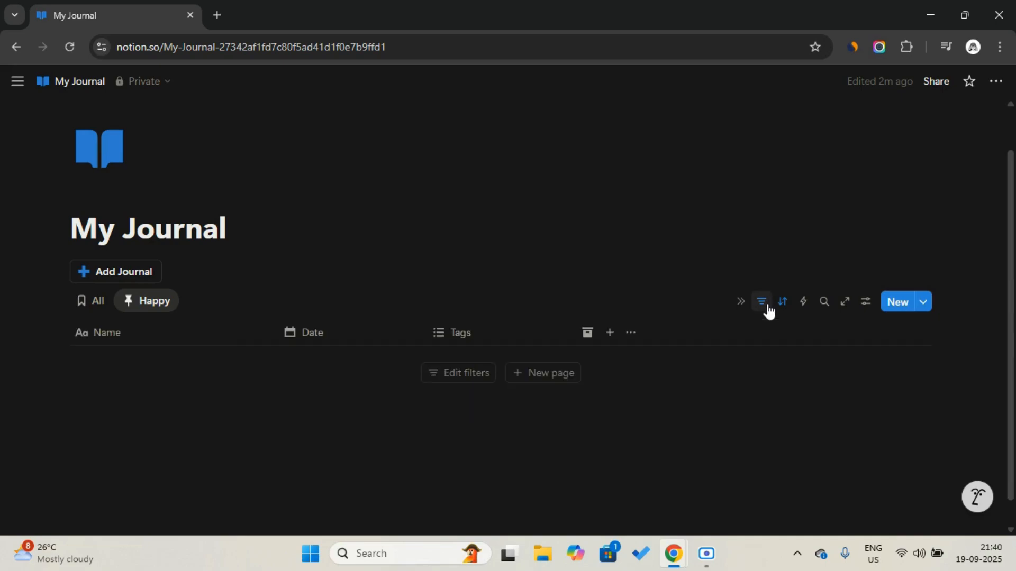
Step: Duplicate the Happy view and name the copy "Sad"
click(159, 300)
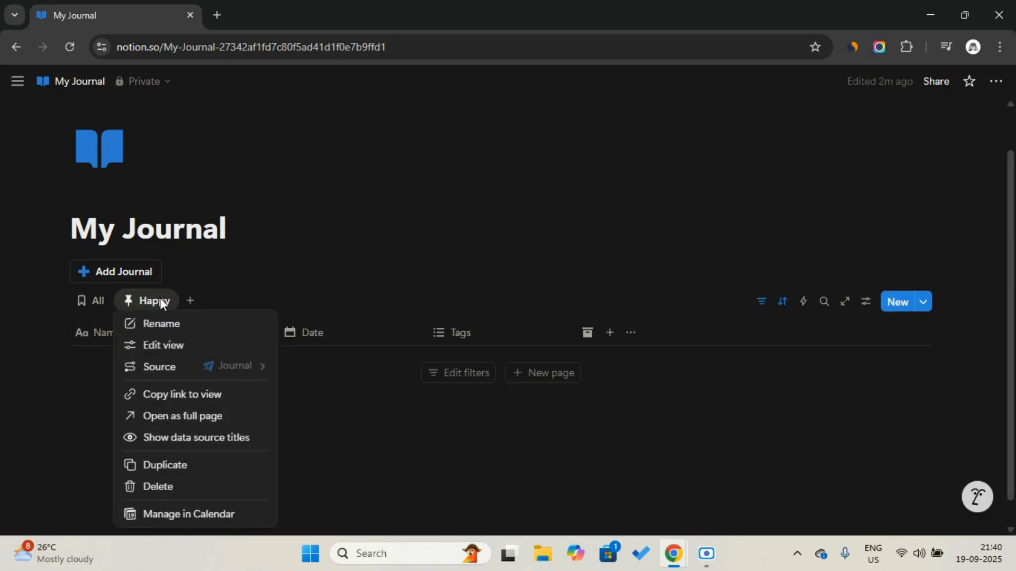
click(189, 459)
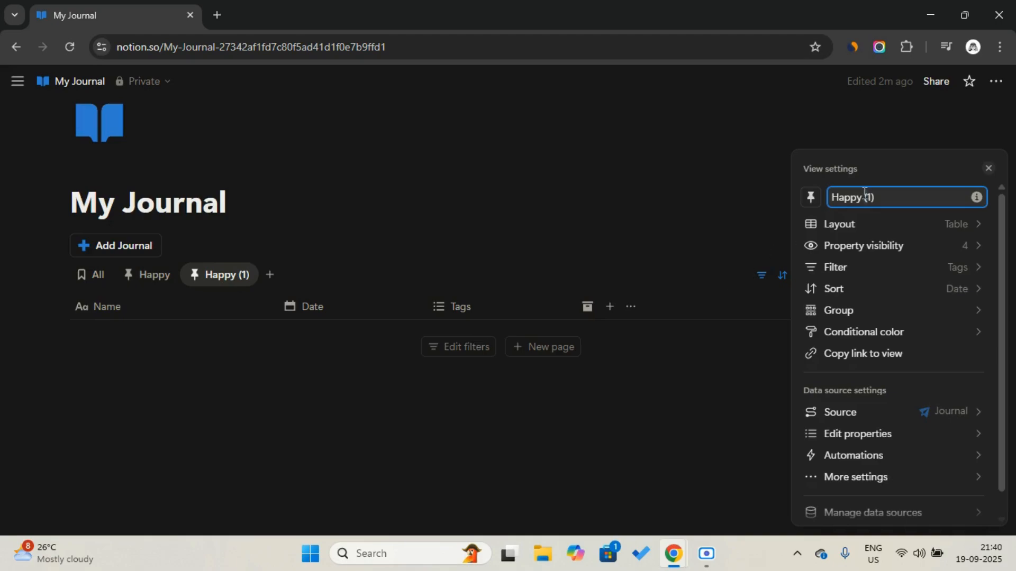
key(Caps_Lock)
text(S)
key(Caps_Lock)
text(ad)
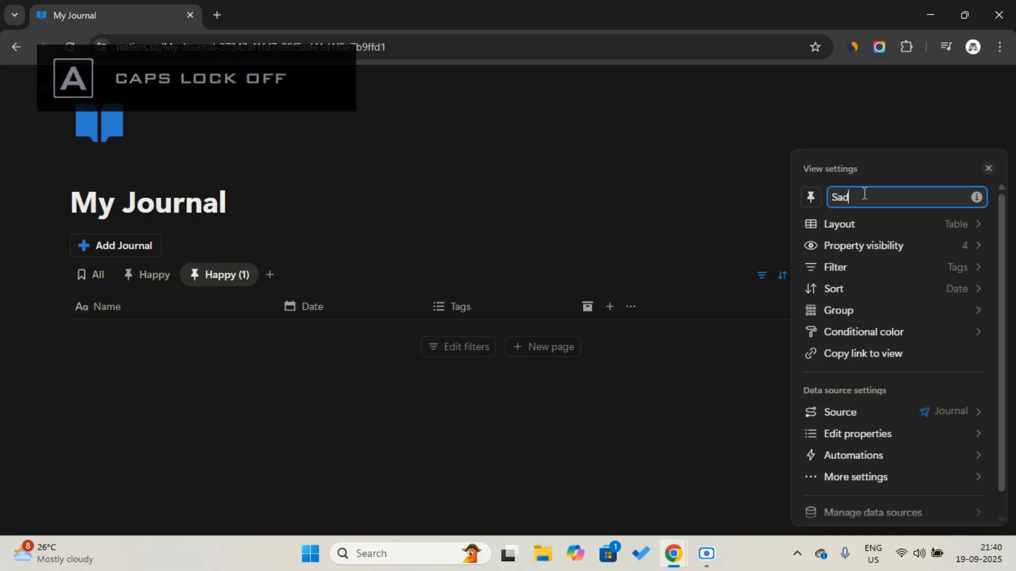
click(738, 214)
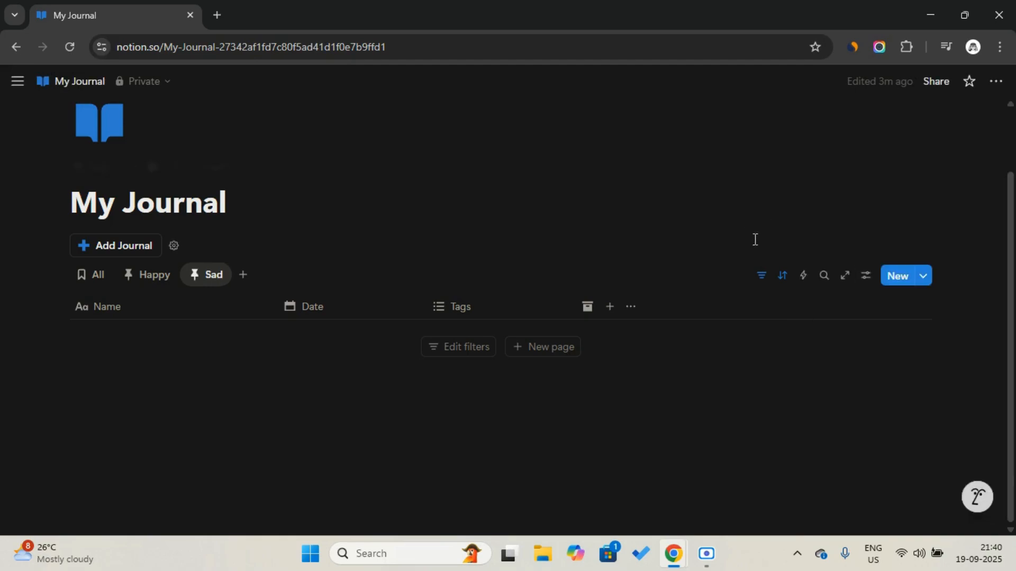
Step: Change the Sad view's Tags filter so that it contains only "Sad"
click(762, 275)
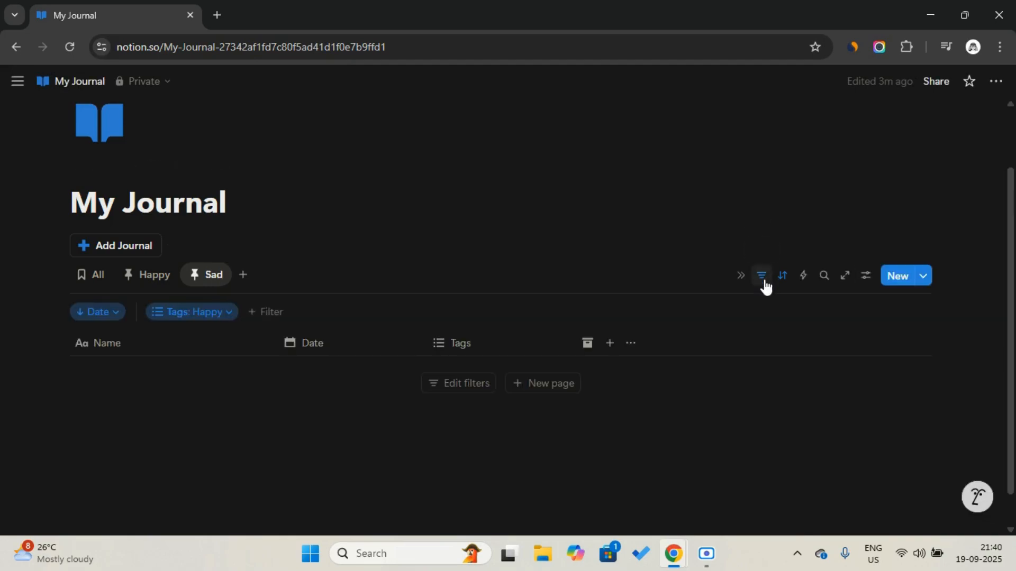
click(182, 313)
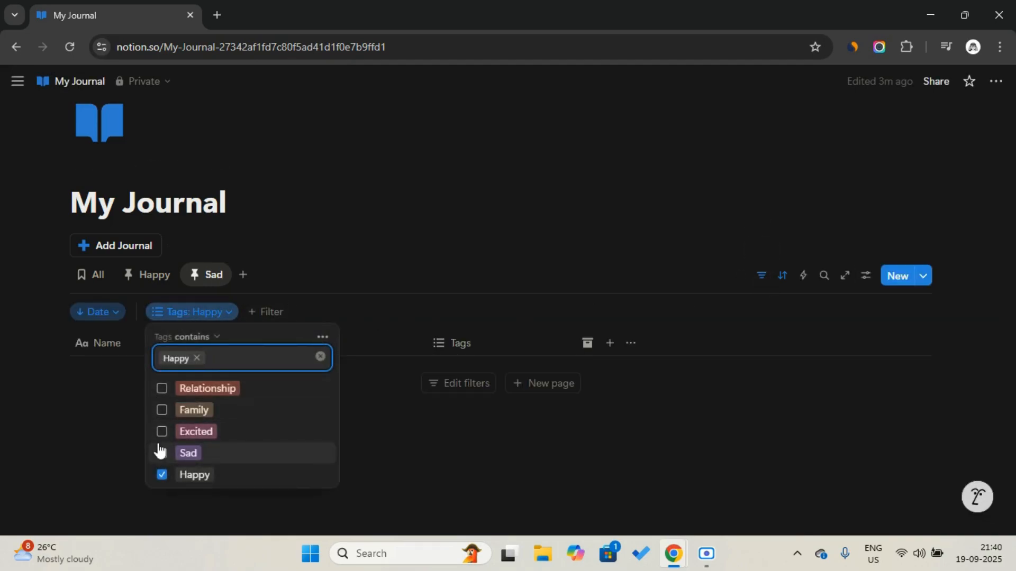
click(161, 453)
click(162, 474)
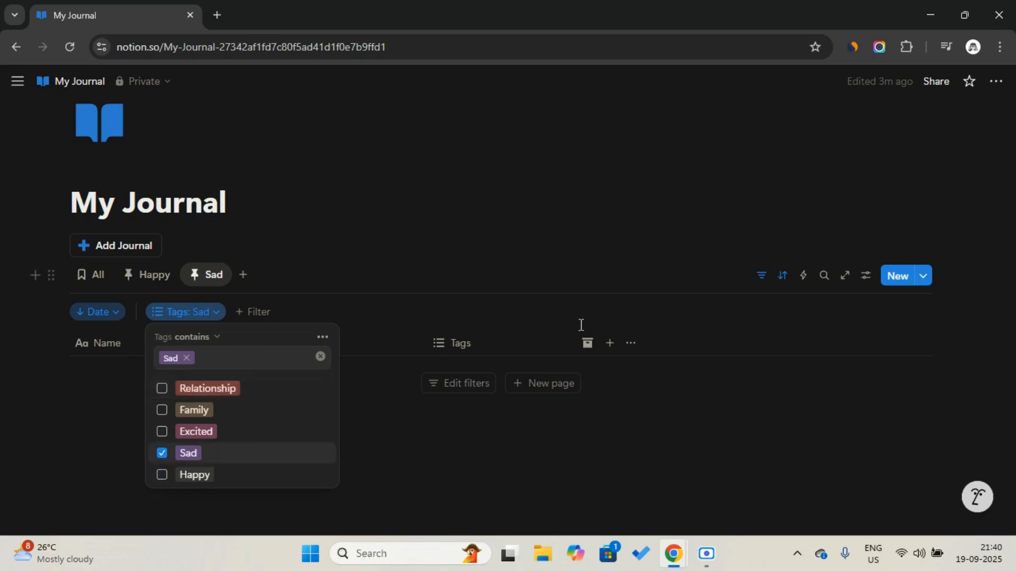
Step: Add an Archive filter set to Unchecked to the Sad view and collapse the filter settings
click(249, 313)
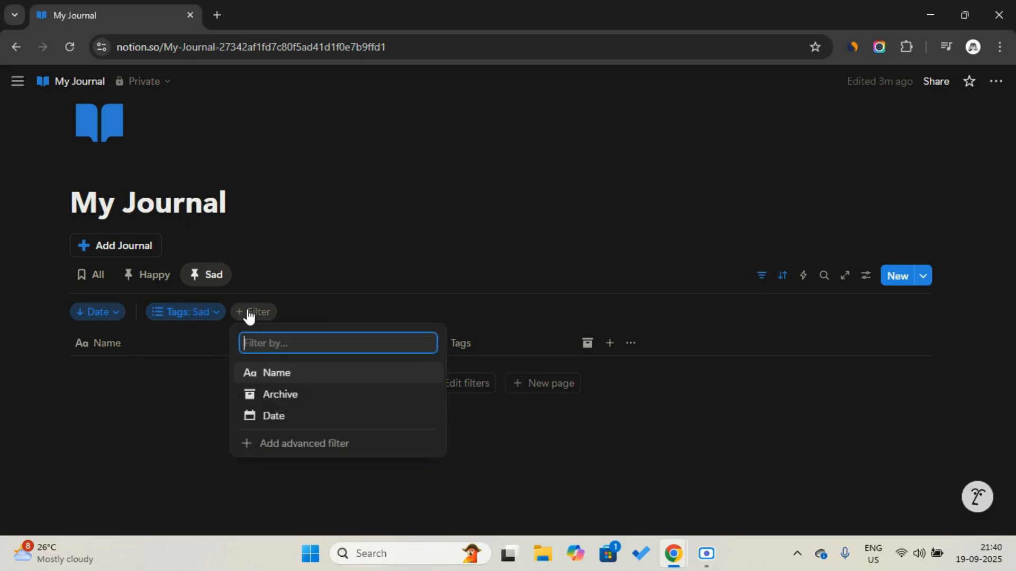
click(273, 397)
click(293, 362)
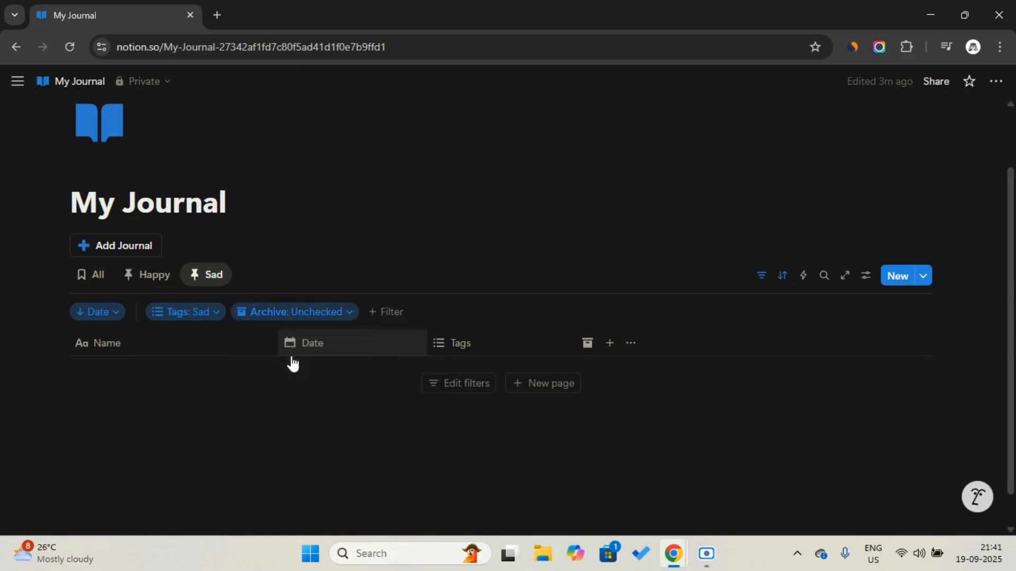
click(762, 276)
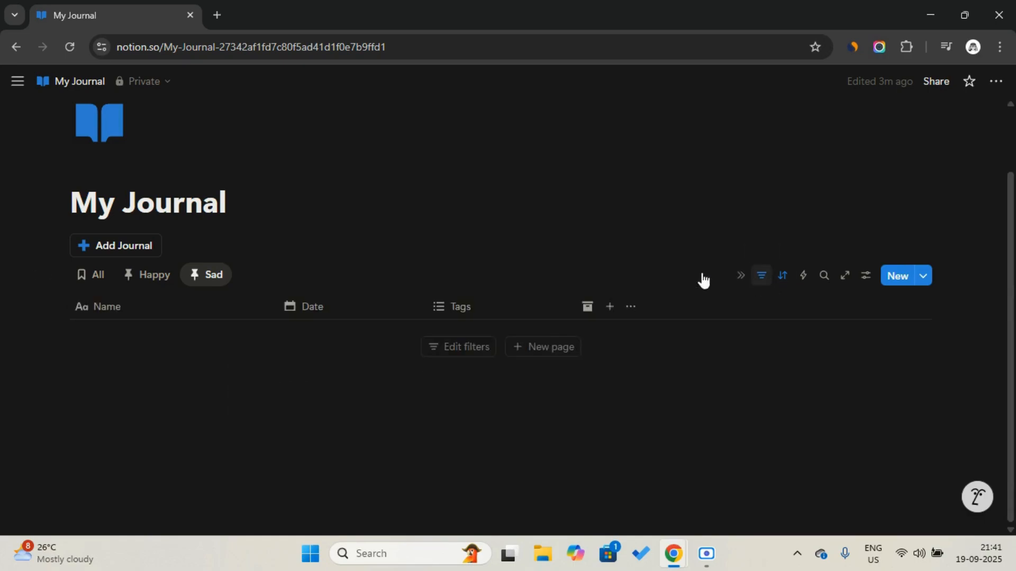
Step: Add an Archive filter set to Unchecked to the Happy view and collapse its filter settings
click(136, 273)
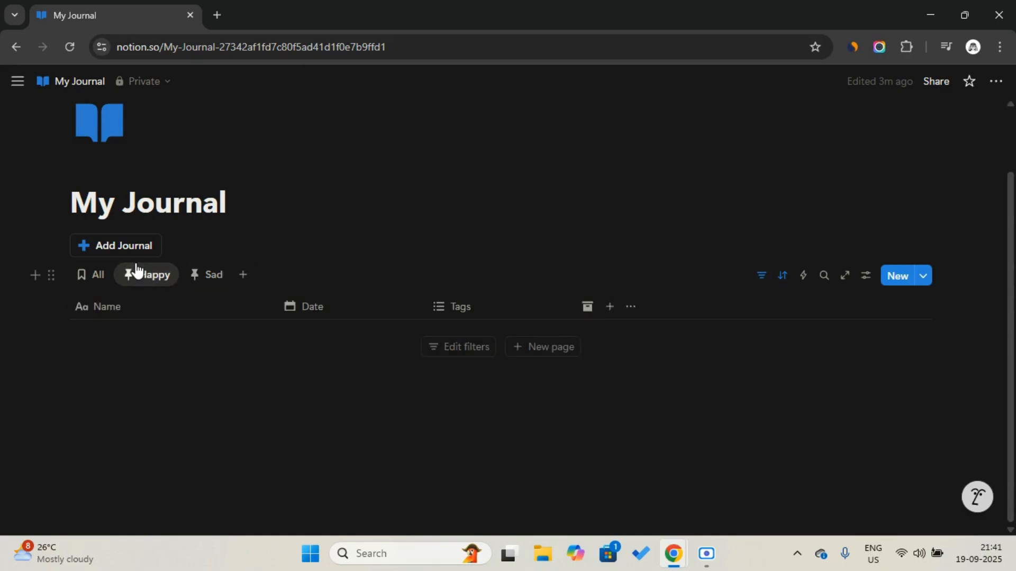
click(761, 276)
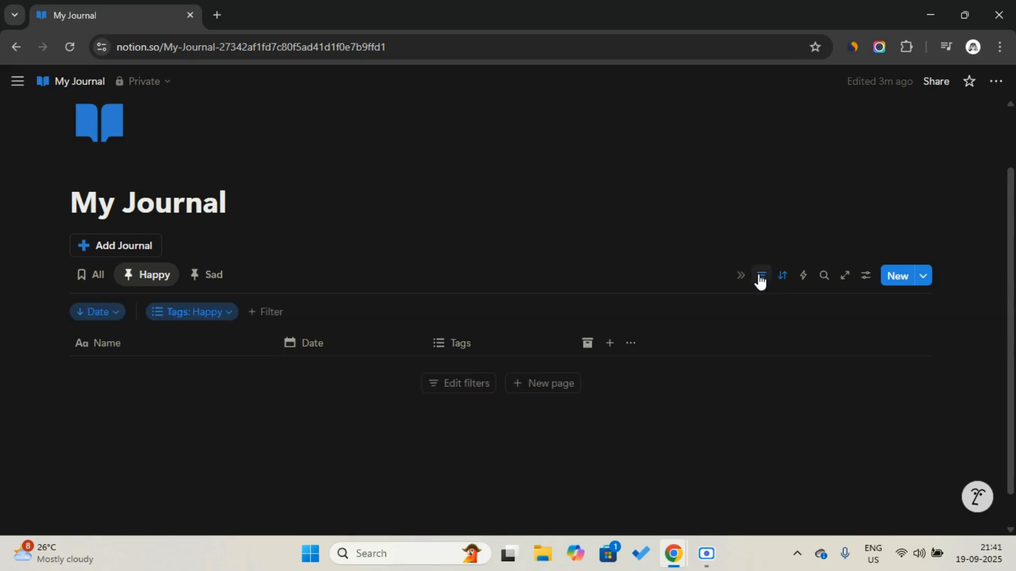
click(263, 312)
click(288, 396)
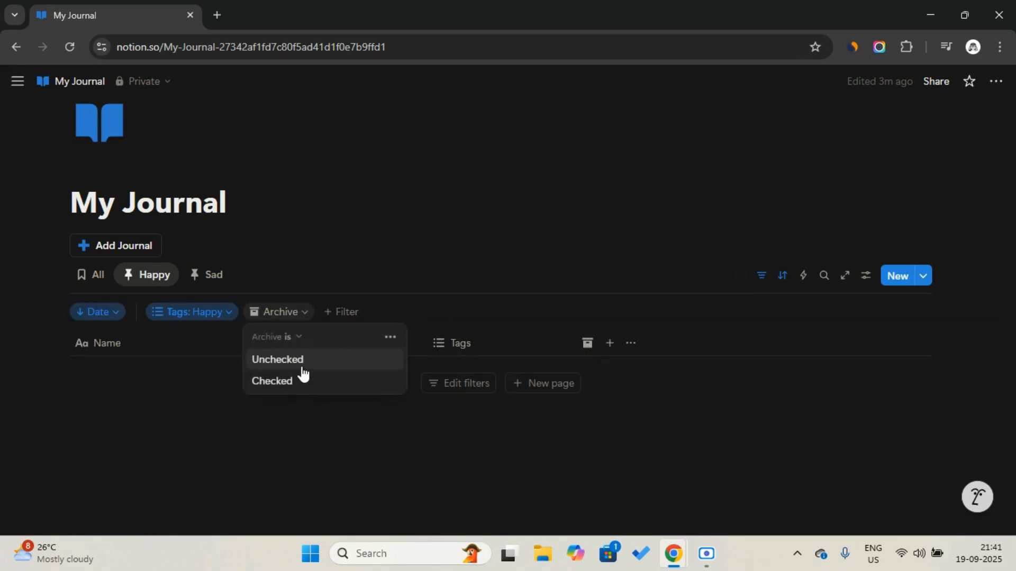
click(303, 365)
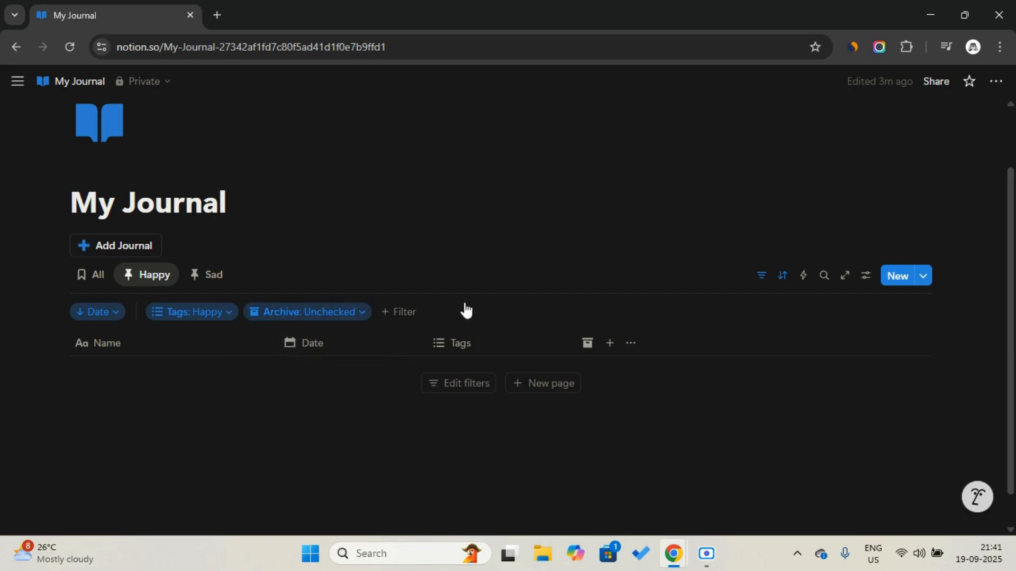
click(764, 276)
Step: Add an Archive filter set to Unchecked to the All view
click(109, 284)
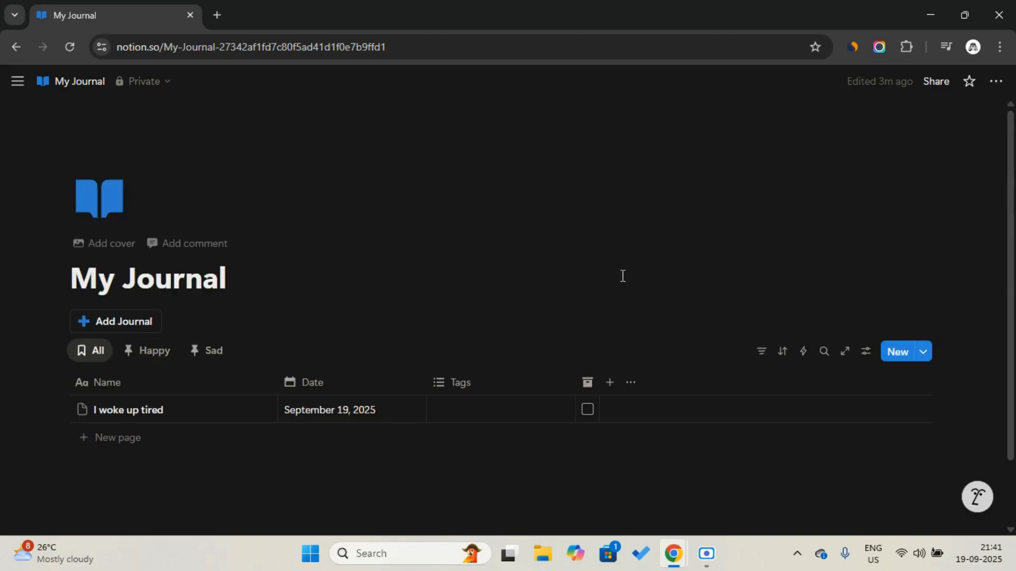
click(757, 356)
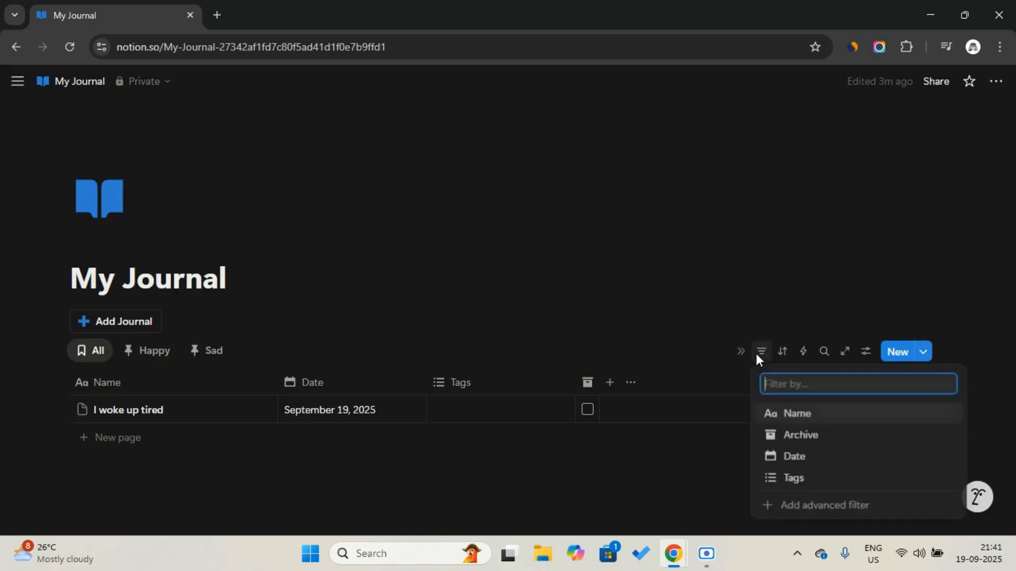
click(823, 436)
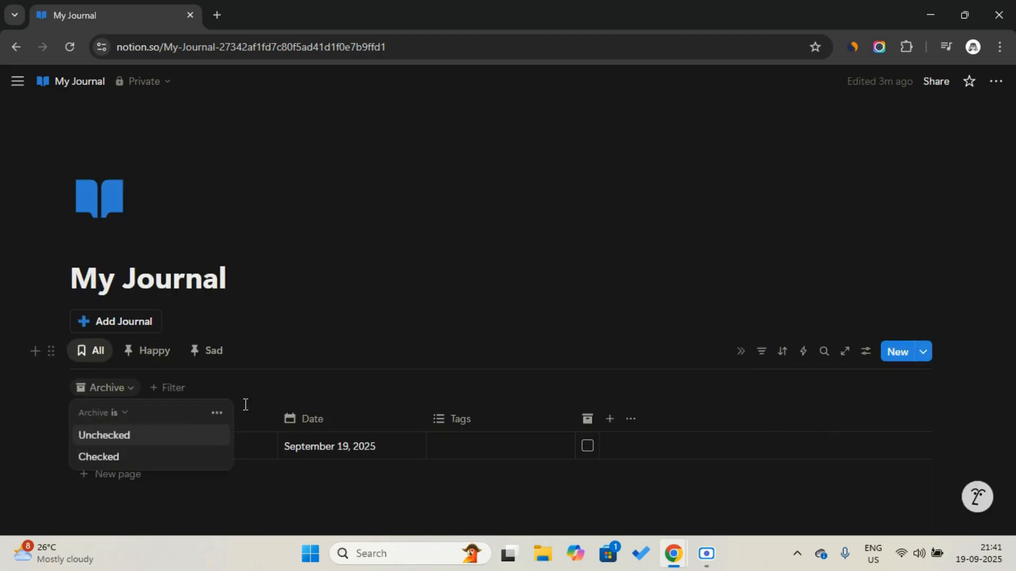
click(156, 437)
Step: Sort the All view by Date in descending order and collapse its filter and sort settings
click(781, 354)
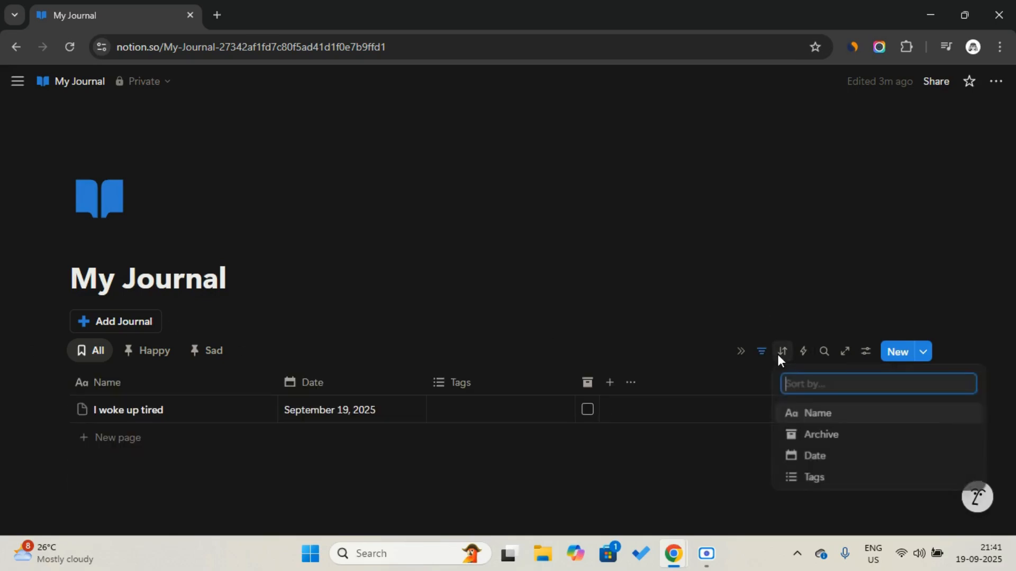
click(811, 456)
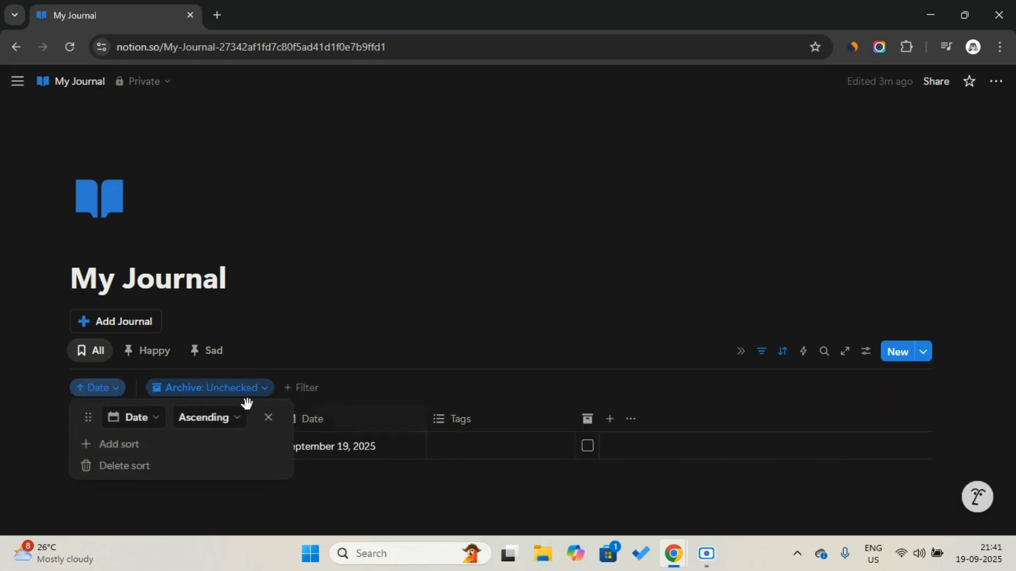
click(199, 418)
click(209, 464)
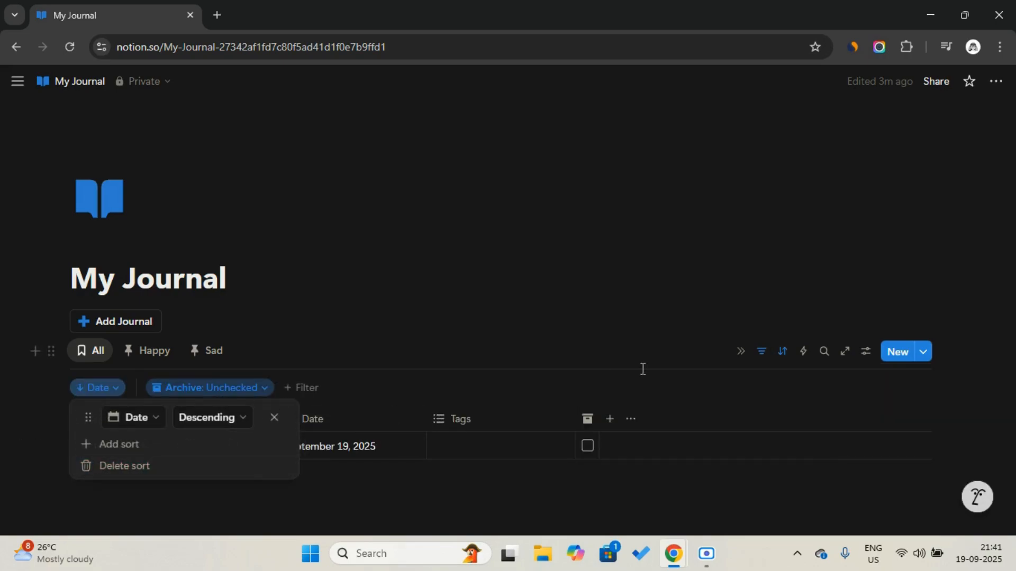
click(762, 351)
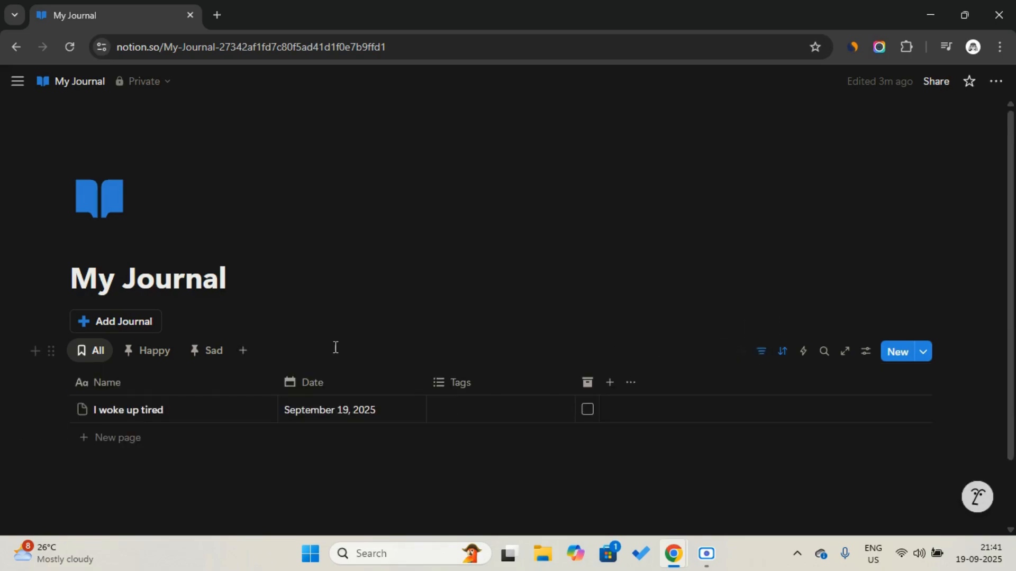
Step: Add a new table view named "Archived" to the journal database and give it the archive box icon
click(245, 351)
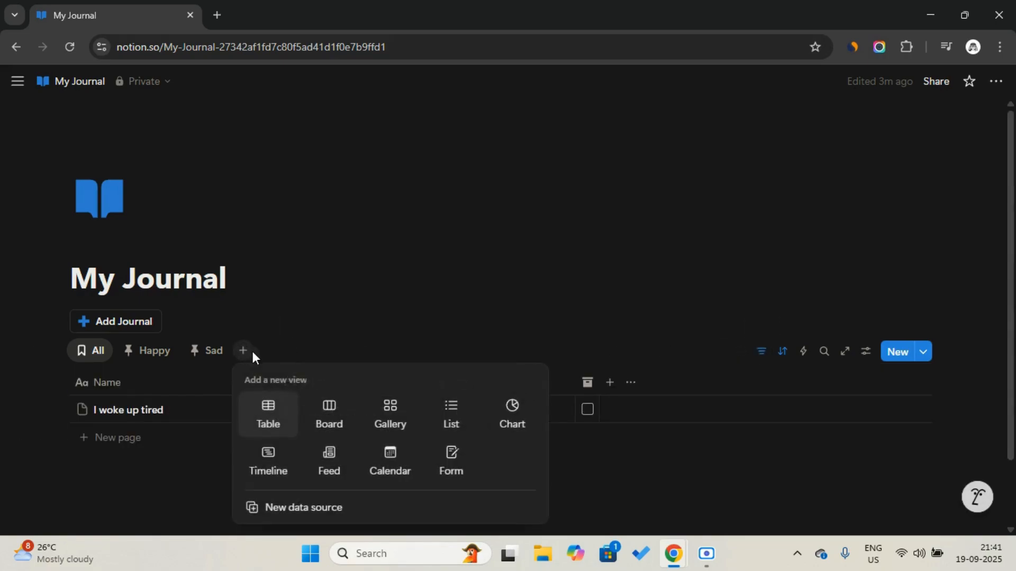
click(273, 410)
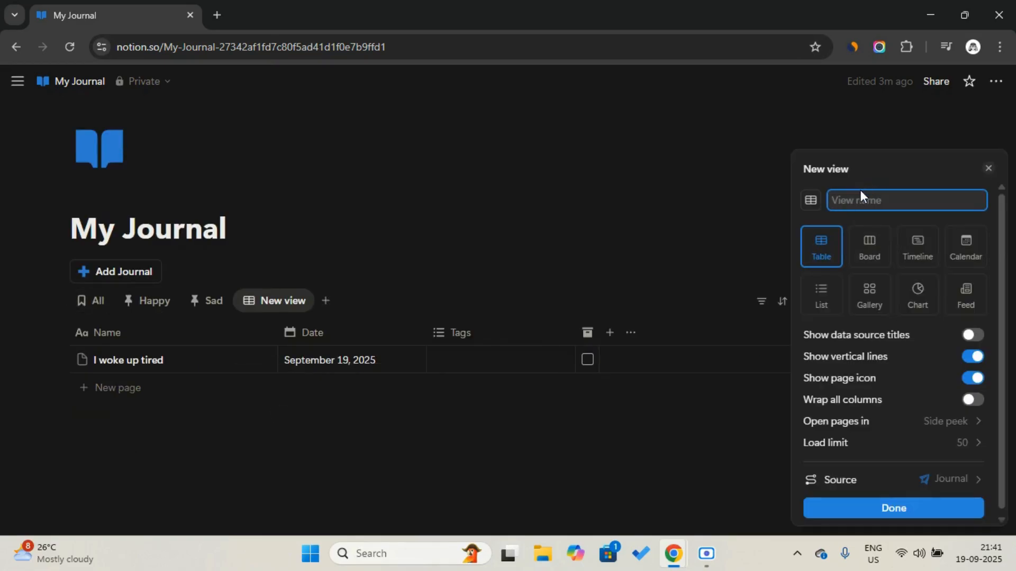
key(Caps_Lock)
text(A)
key(Caps_Lock)
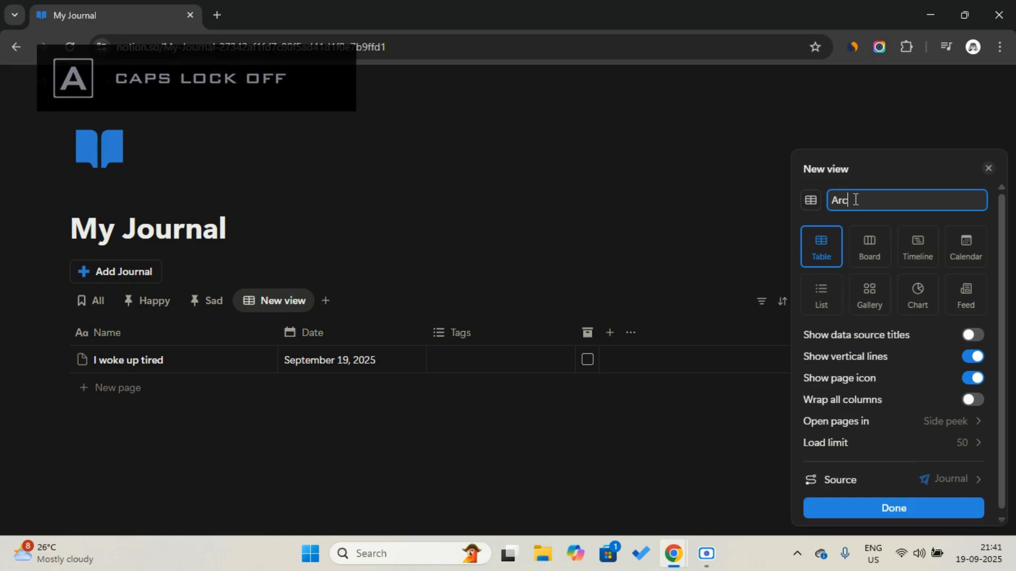
text(rchived)
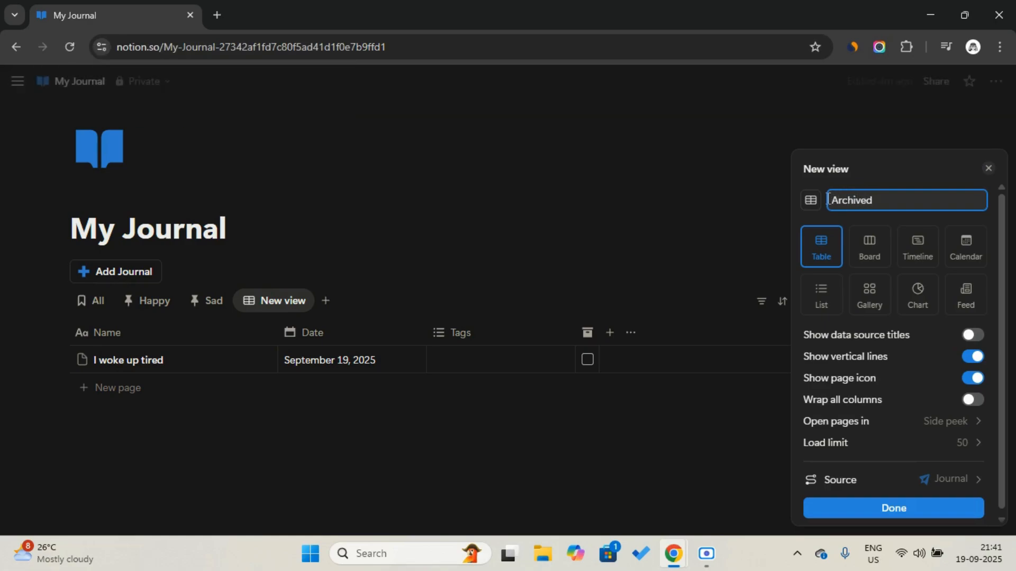
click(811, 201)
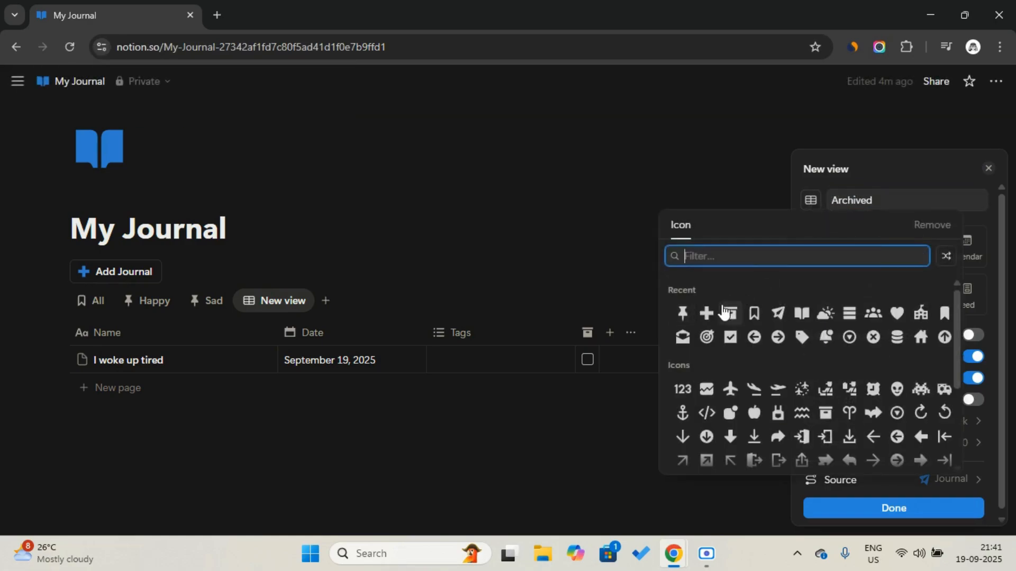
click(728, 313)
click(696, 287)
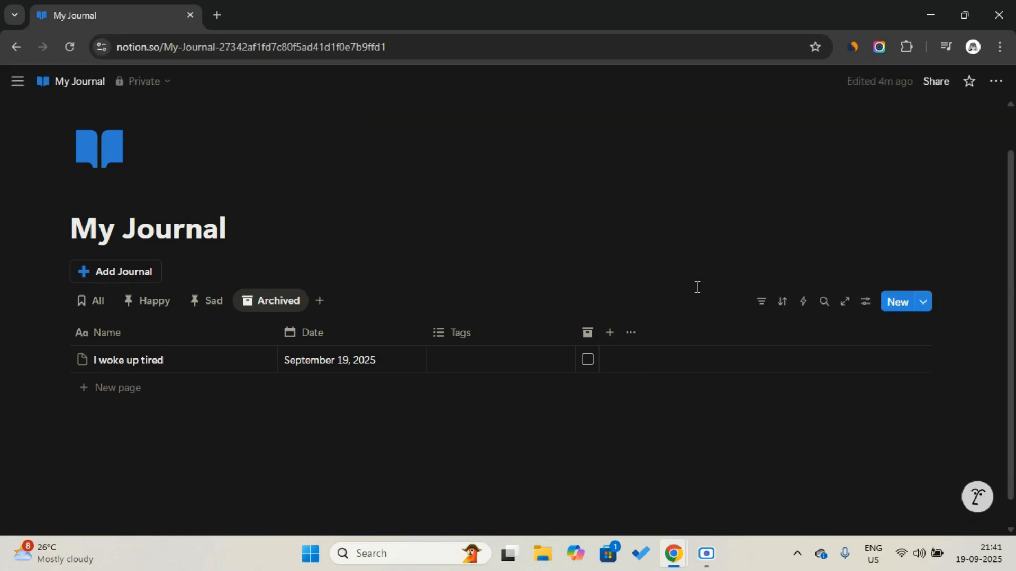
Step: Filter the Archived view so that Archive is Checked
click(766, 305)
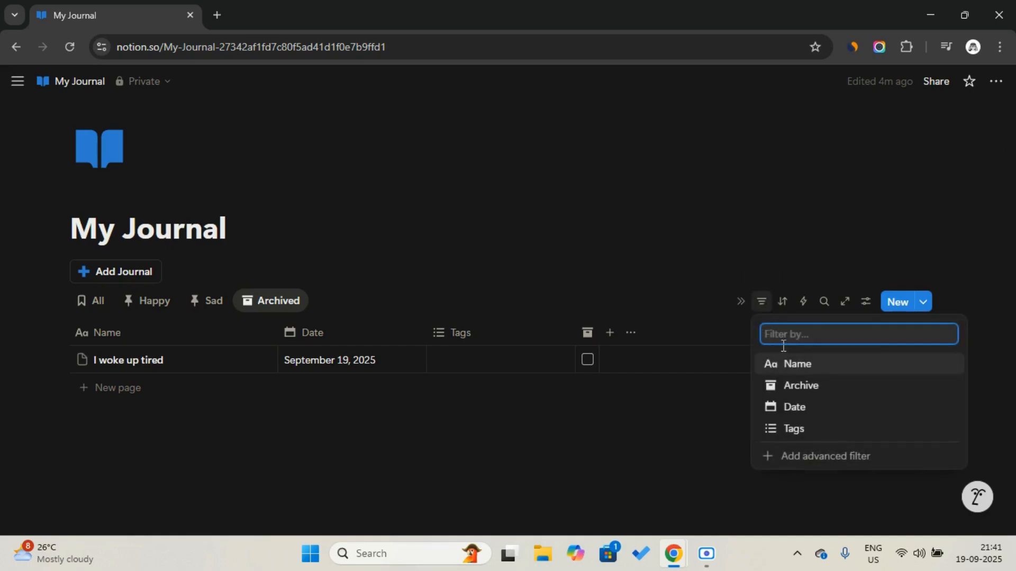
click(788, 385)
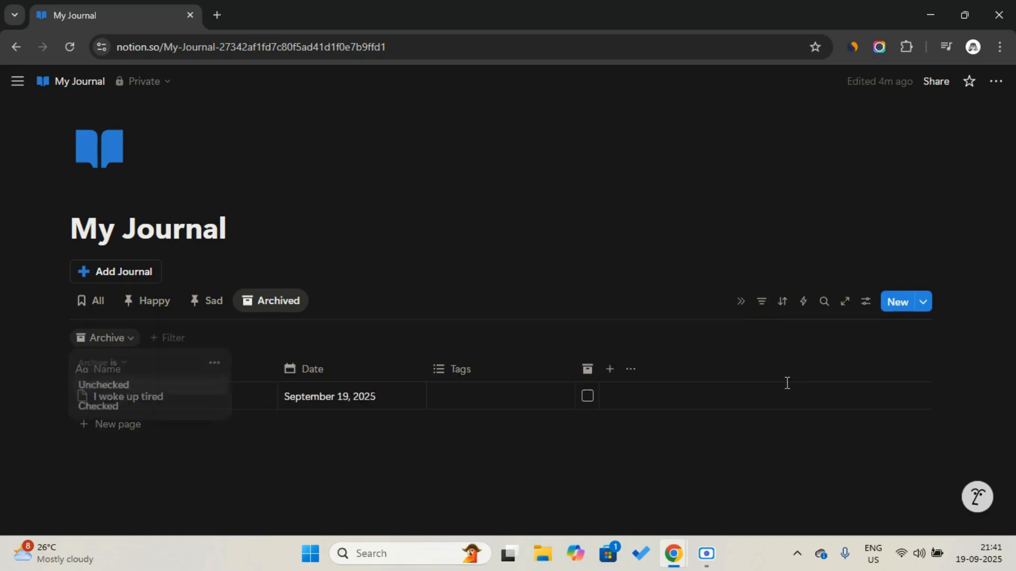
click(192, 413)
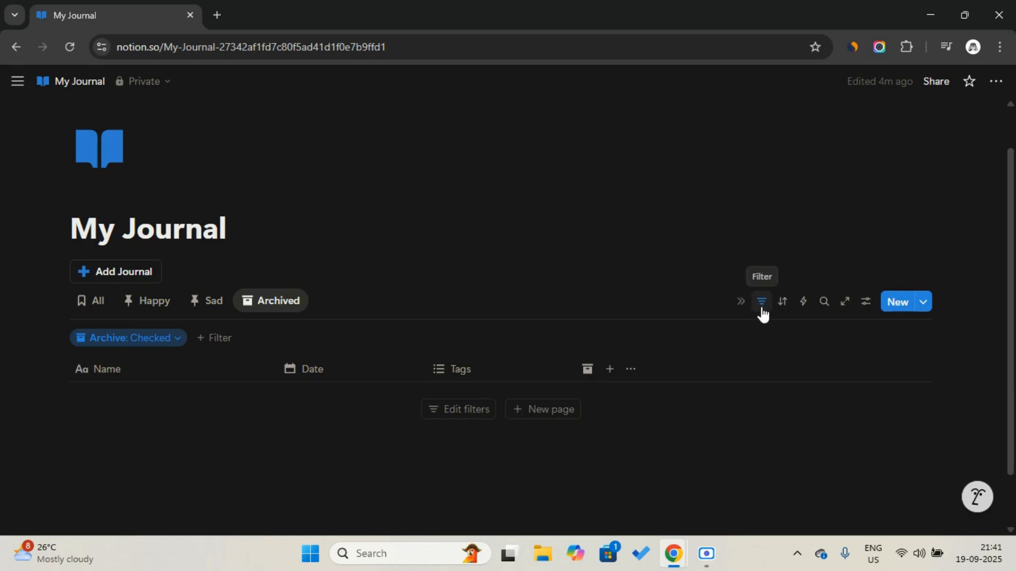
Step: Sort the Archived view by Date in descending order and collapse its filter and sort settings
click(782, 308)
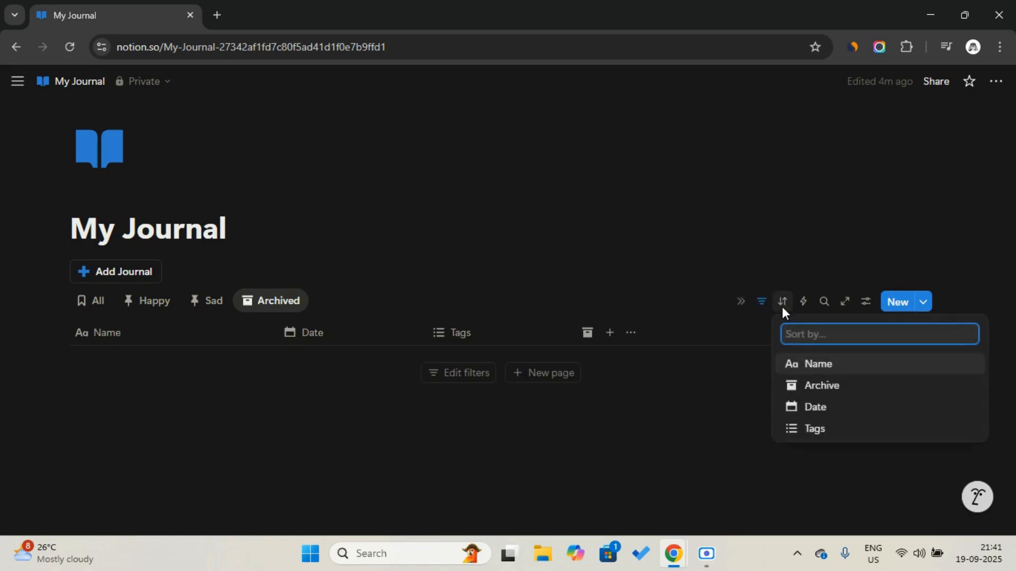
click(822, 412)
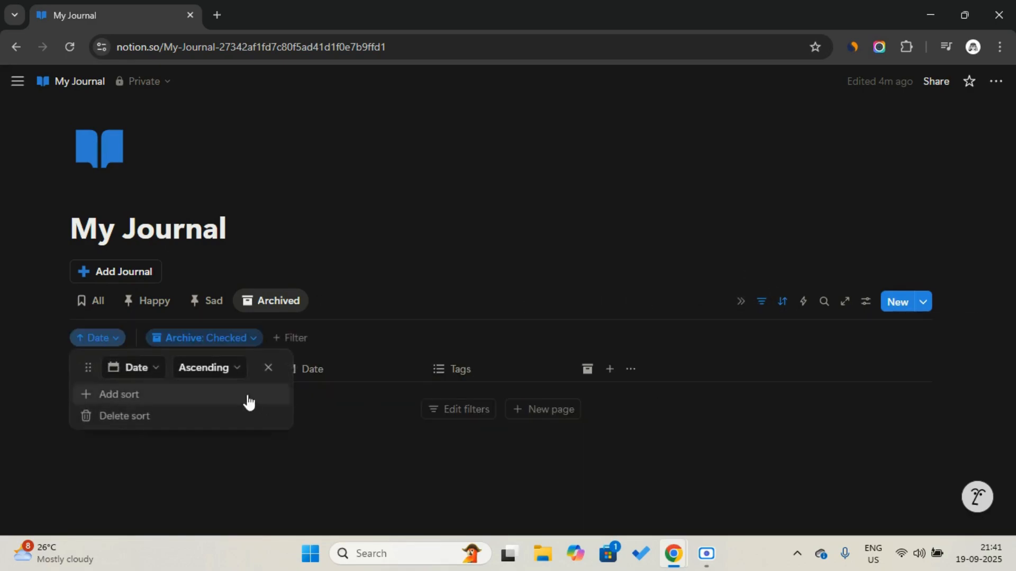
click(214, 376)
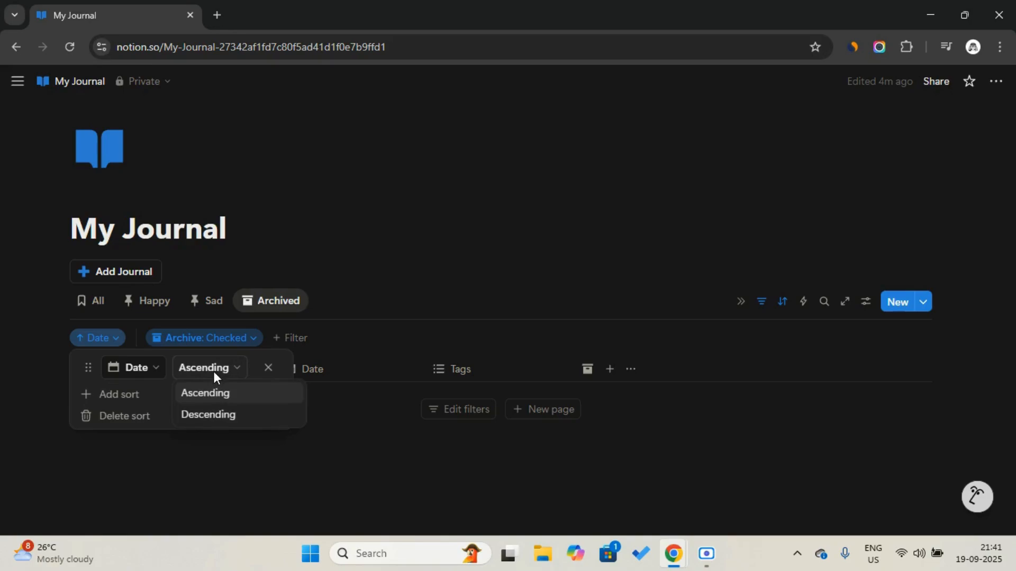
click(213, 416)
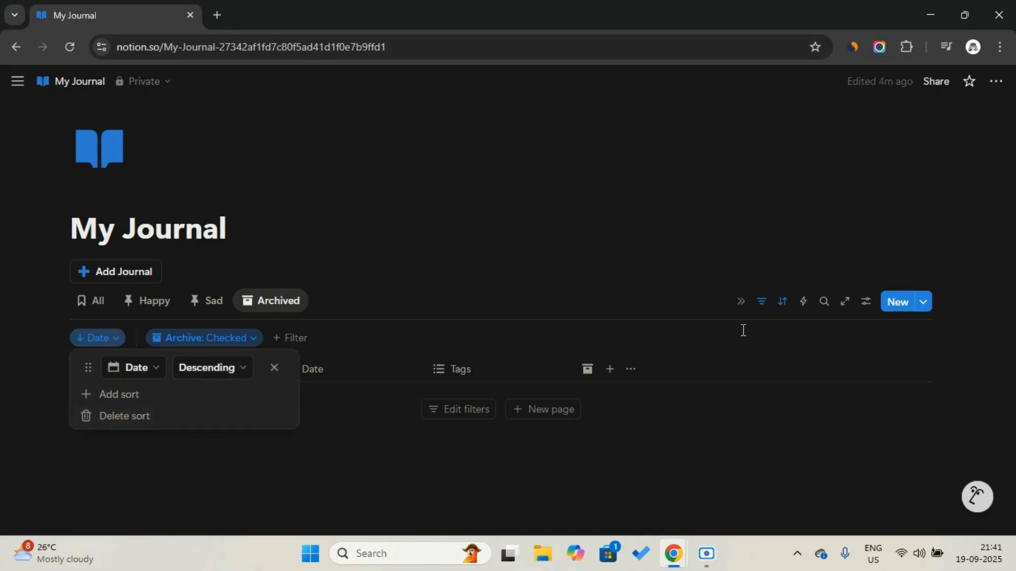
click(757, 307)
Step: Mark the "I woke up tired" entry as archived from the All view
click(149, 312)
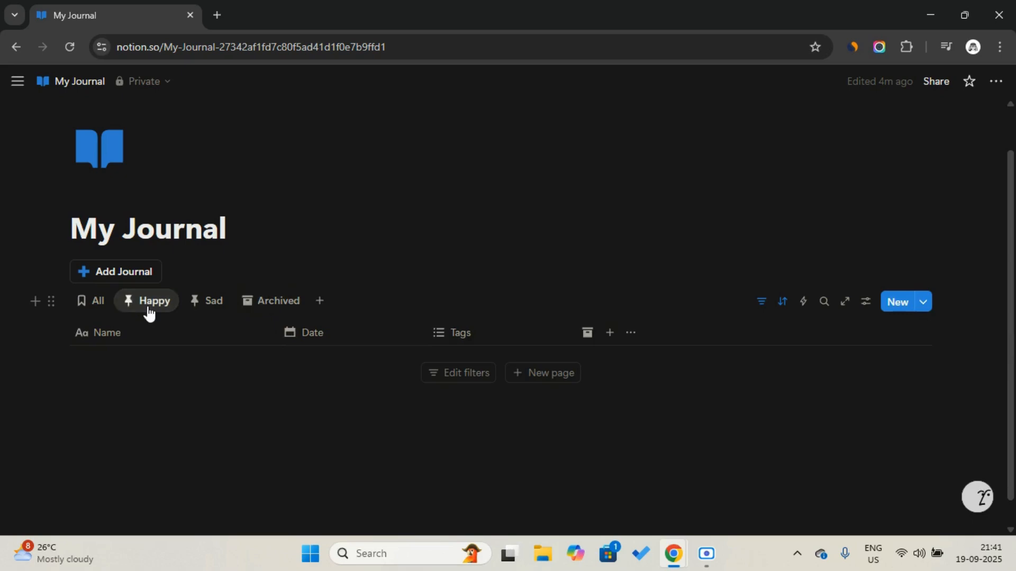
click(98, 311)
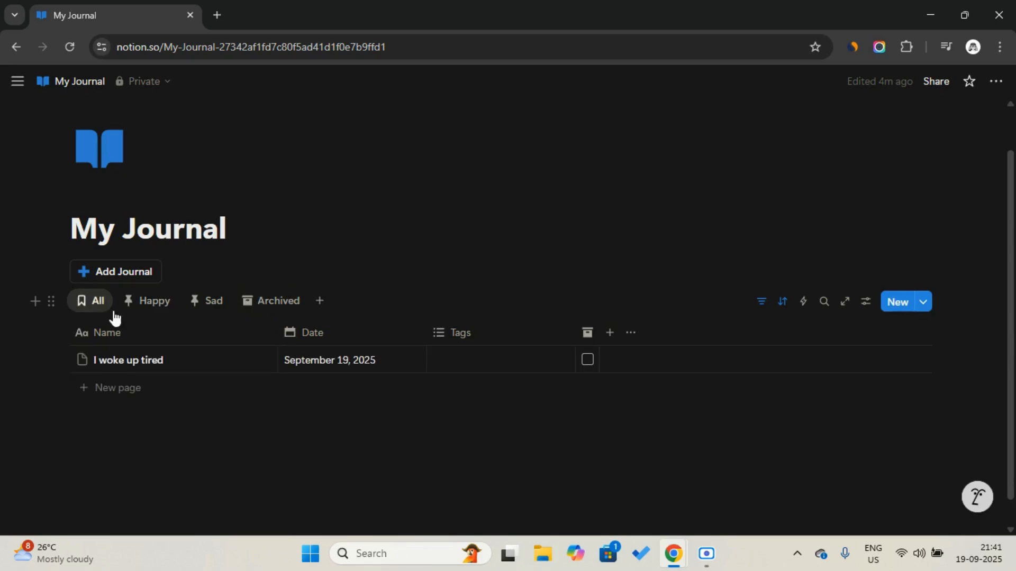
click(587, 361)
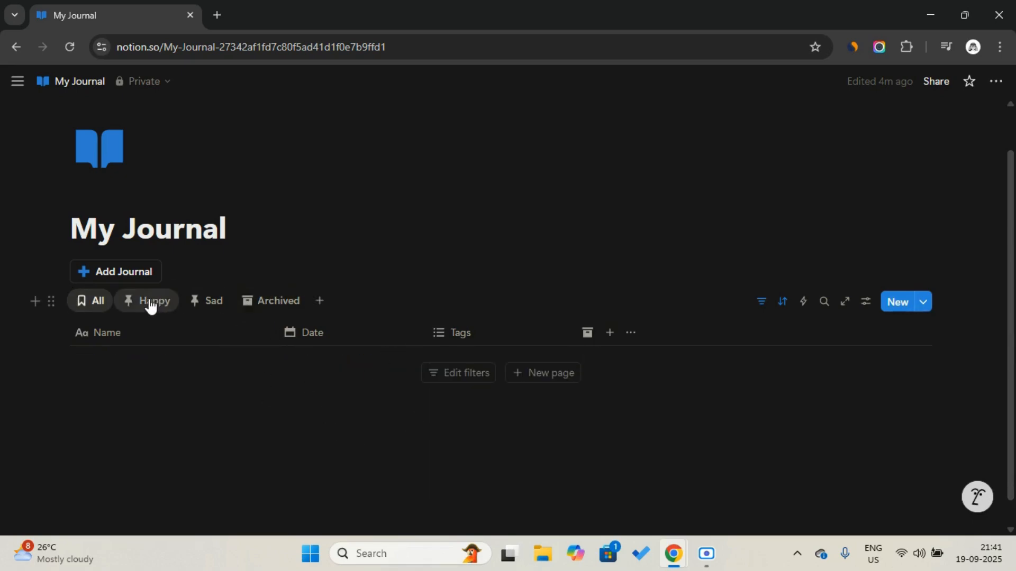
Step: Check the Happy, Sad, Archived and All views to see where the archived entry is listed
click(148, 303)
click(202, 312)
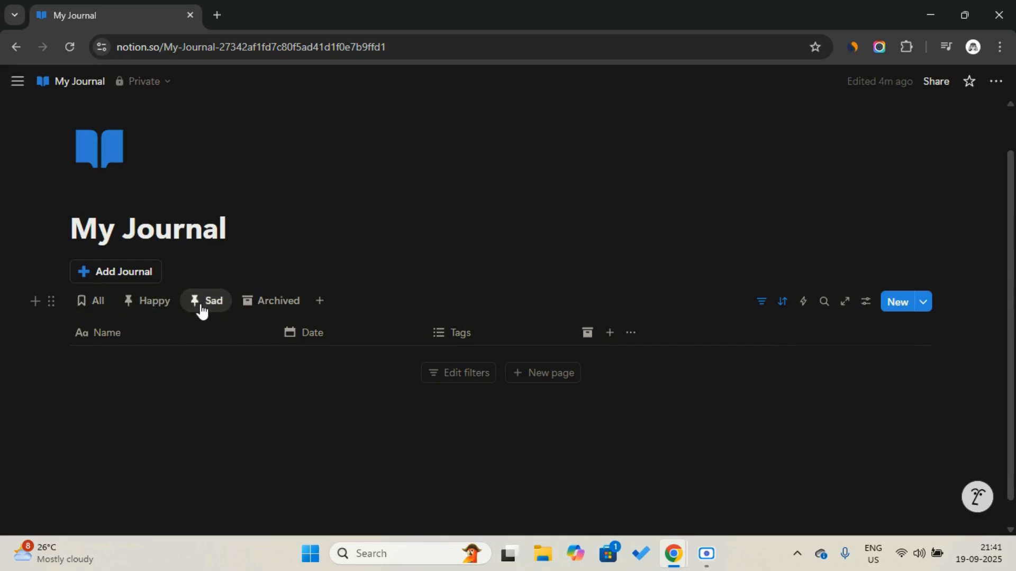
click(252, 311)
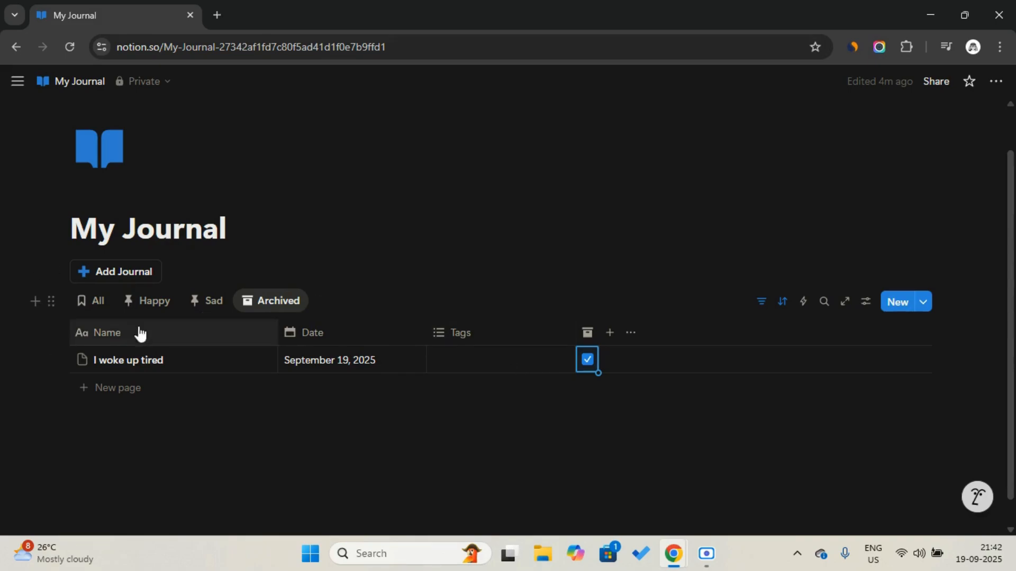
click(102, 317)
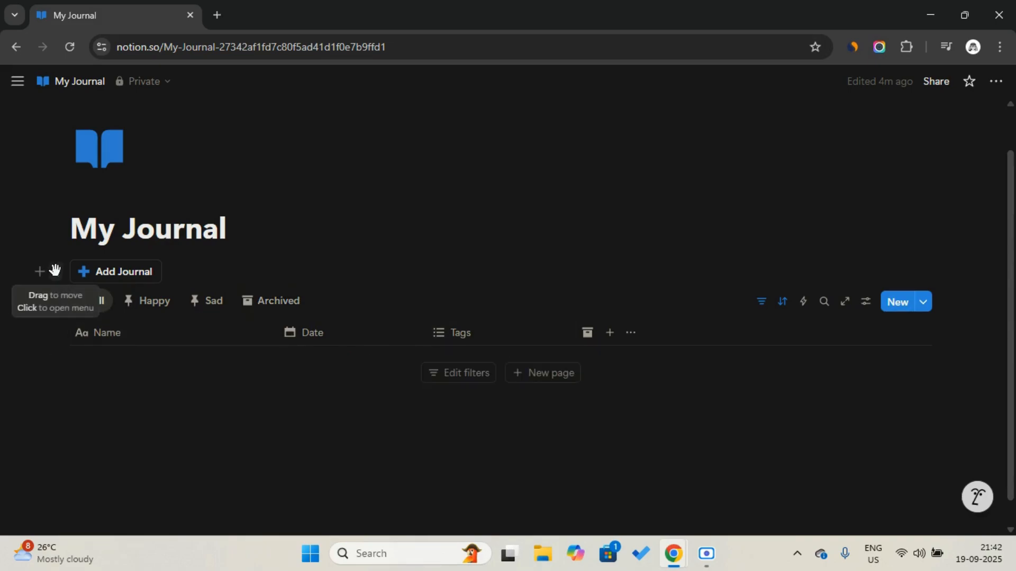
Step: Move the Add Journal button from the My Journal page to the My Day page, directly beneath the page title
drag(53, 272, 60, 357)
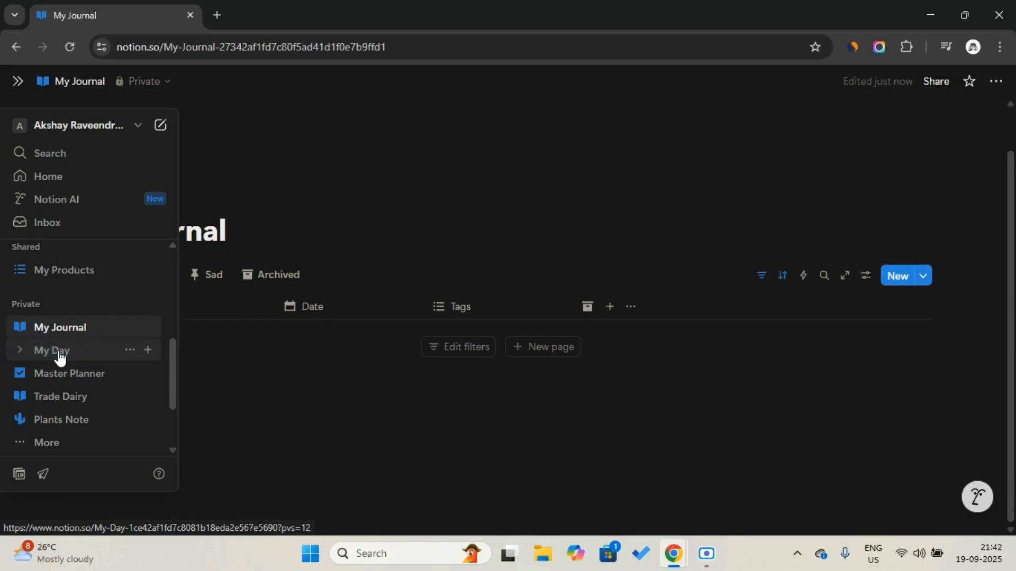
click(60, 357)
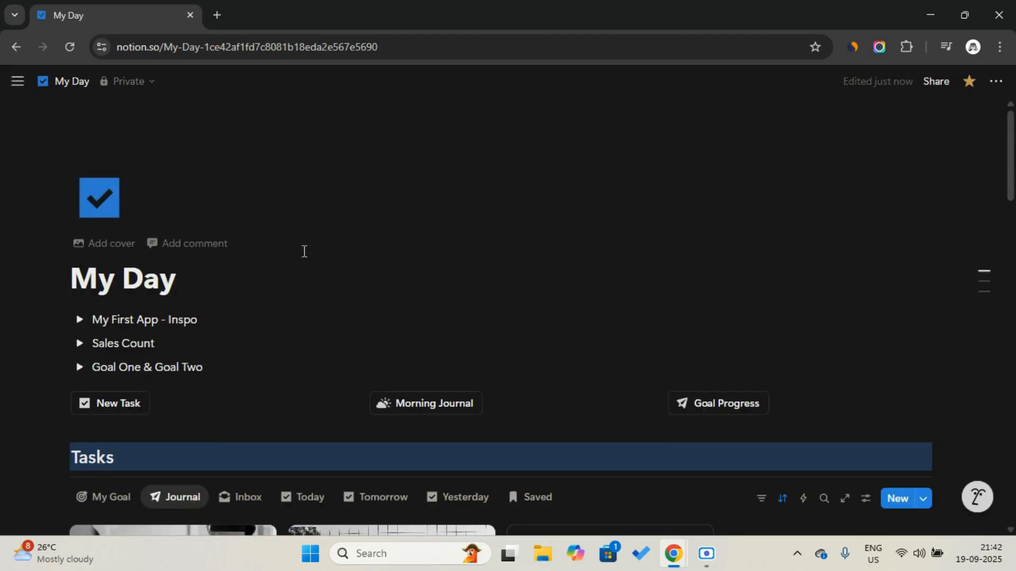
scroll(304, 251, down, 20)
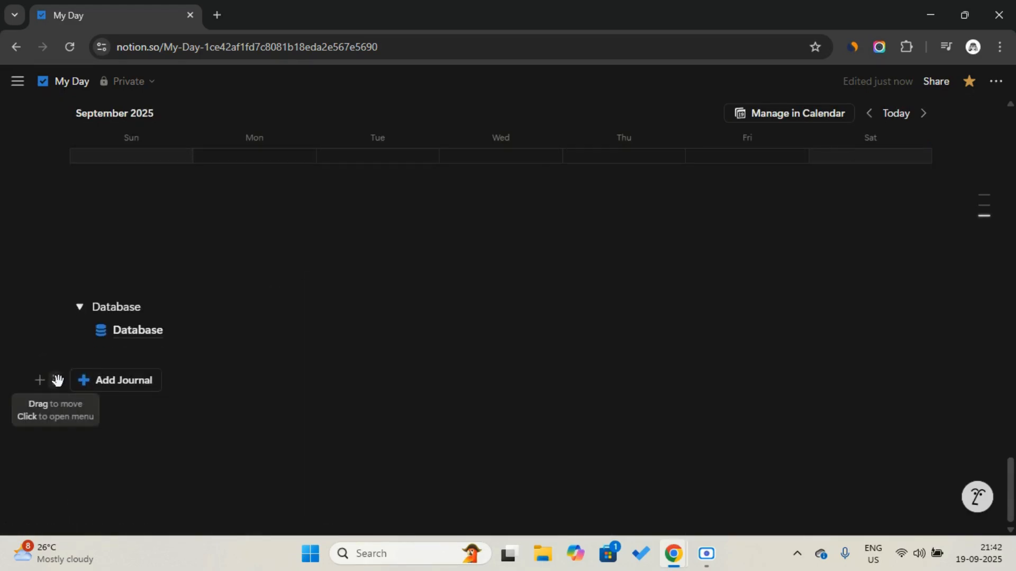
drag(57, 381, 104, 307)
click(159, 284)
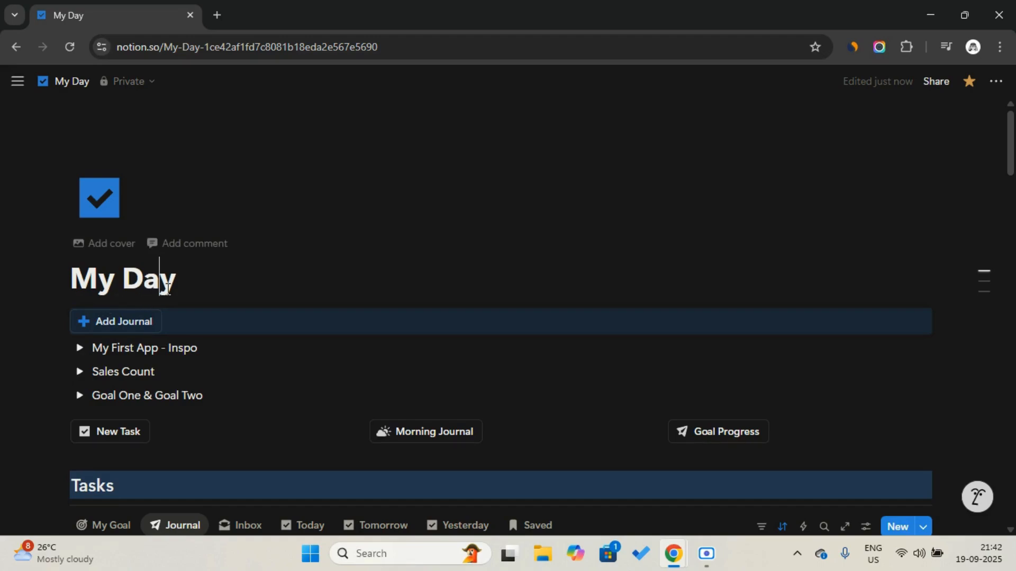
Step: Create a new journal entry from the My Day page with the Add Journal button
click(139, 327)
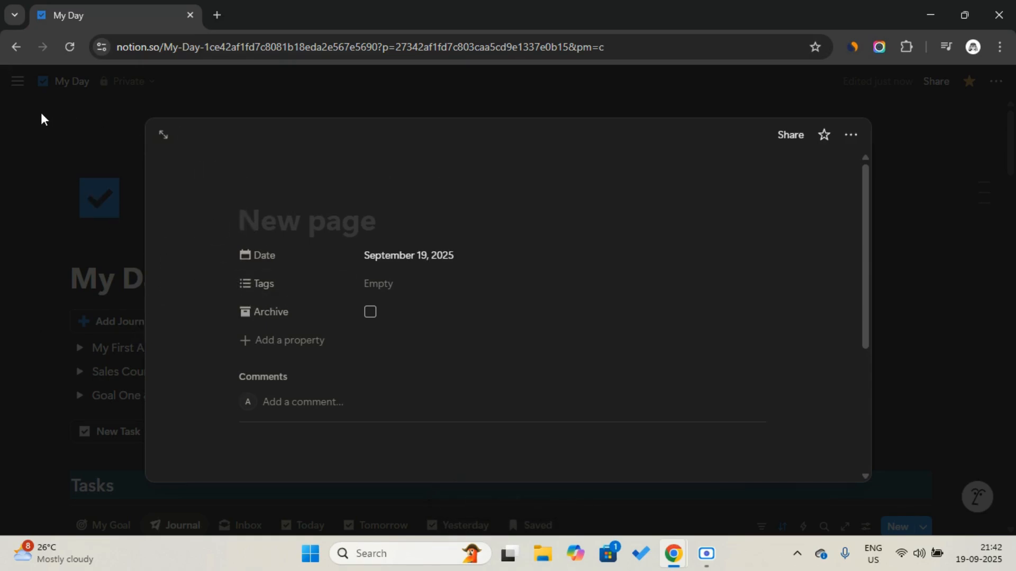
Step: Close the new entry and move the Add Journal button from the My Day page back to the My Journal page
click(13, 116)
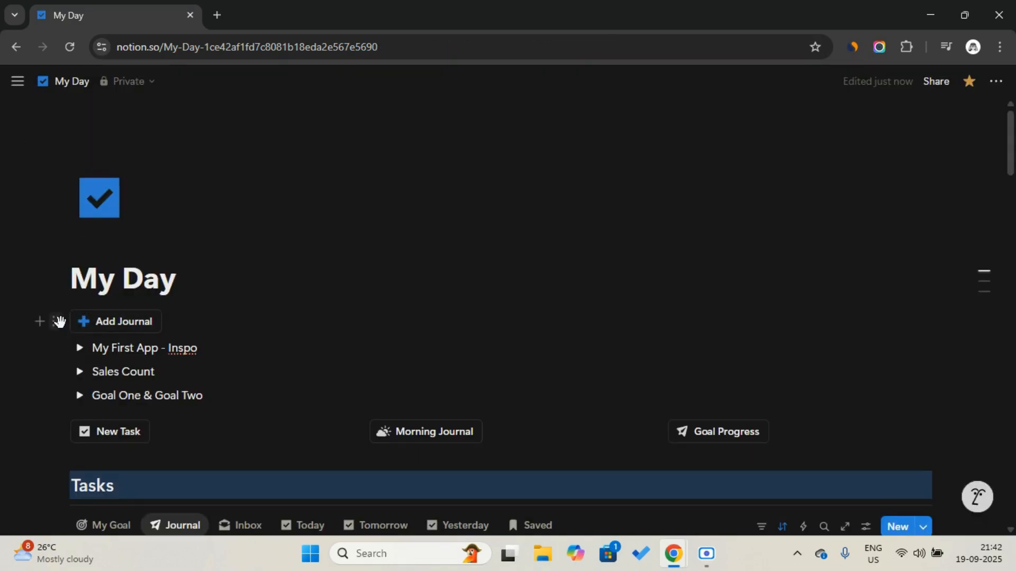
mouse_move(58, 322)
mouse_down()
mouse_move(12, 298)
mouse_move(5, 148)
mouse_move(58, 338)
mouse_up()
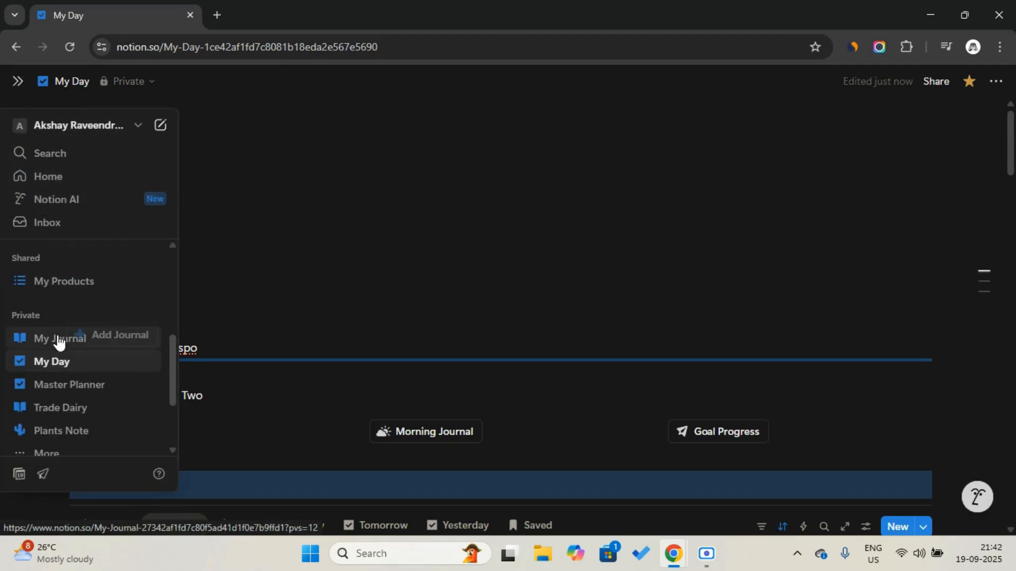
drag(58, 341, 31, 341)
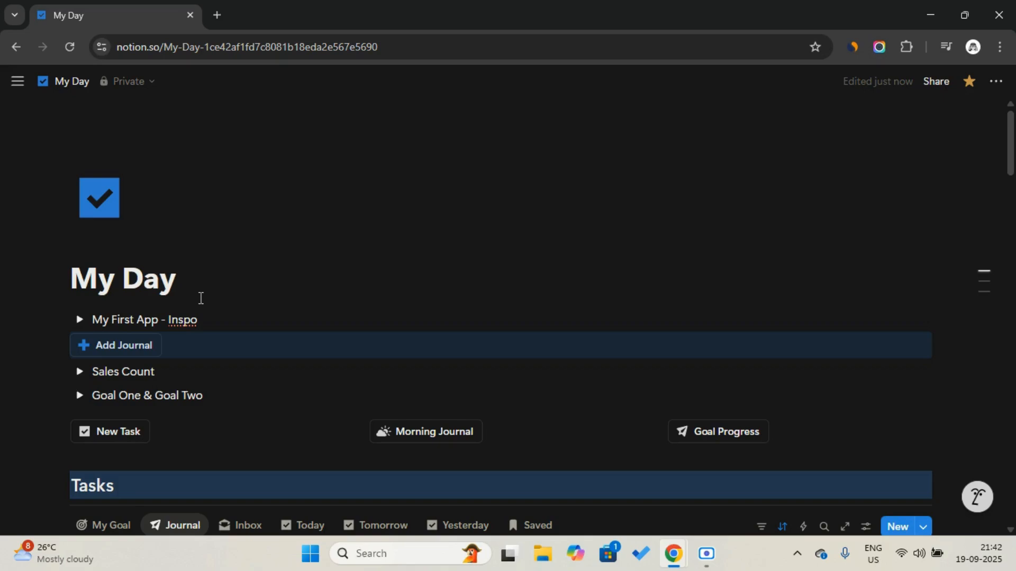
drag(57, 346, 37, 358)
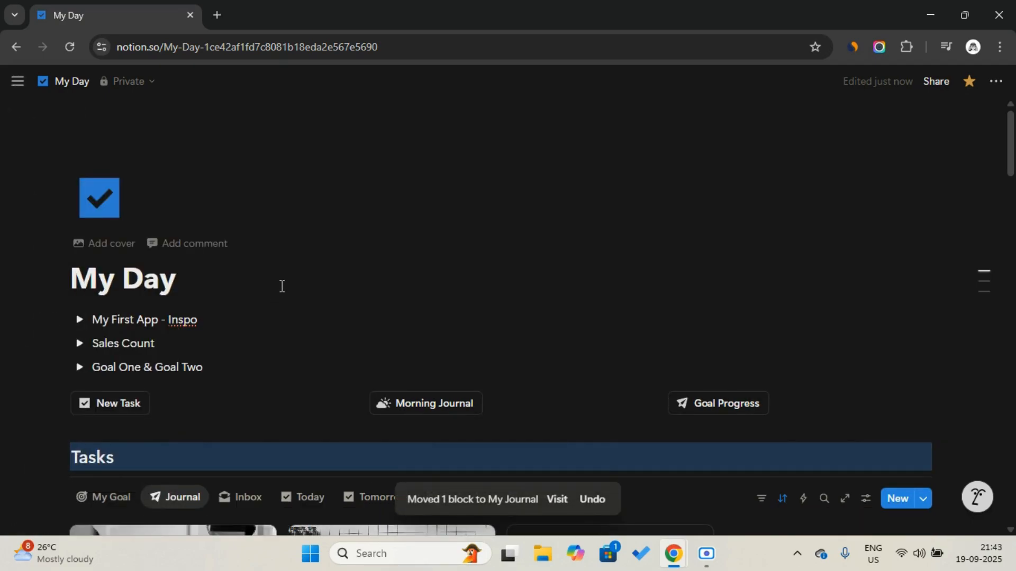
Step: Create a new page in the Journal view of the Tasks section on the My Day page
scroll(281, 286, down, 2)
mouse_move(1, 84)
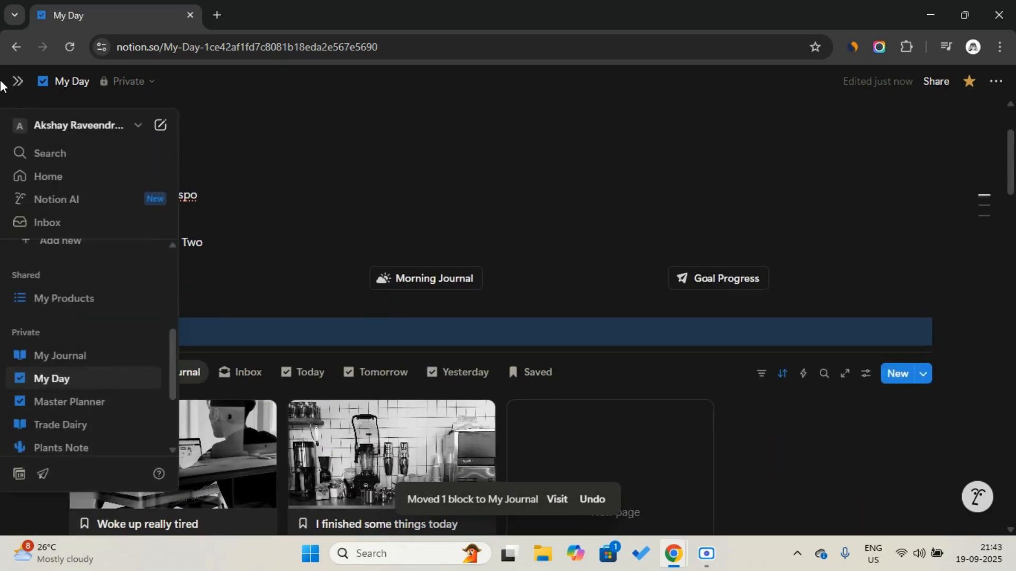
scroll(325, 294, down, 1)
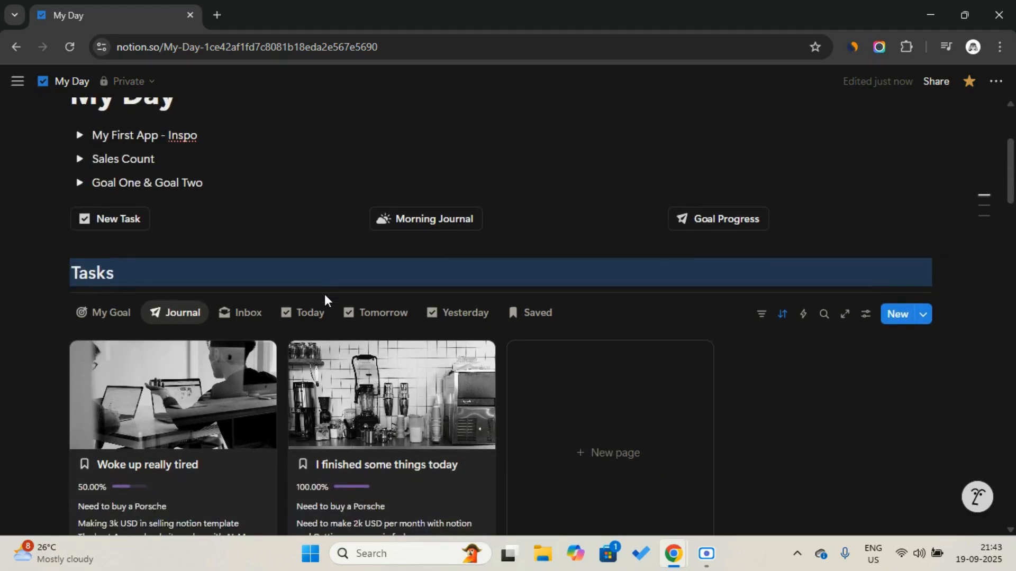
scroll(325, 298, down, 2)
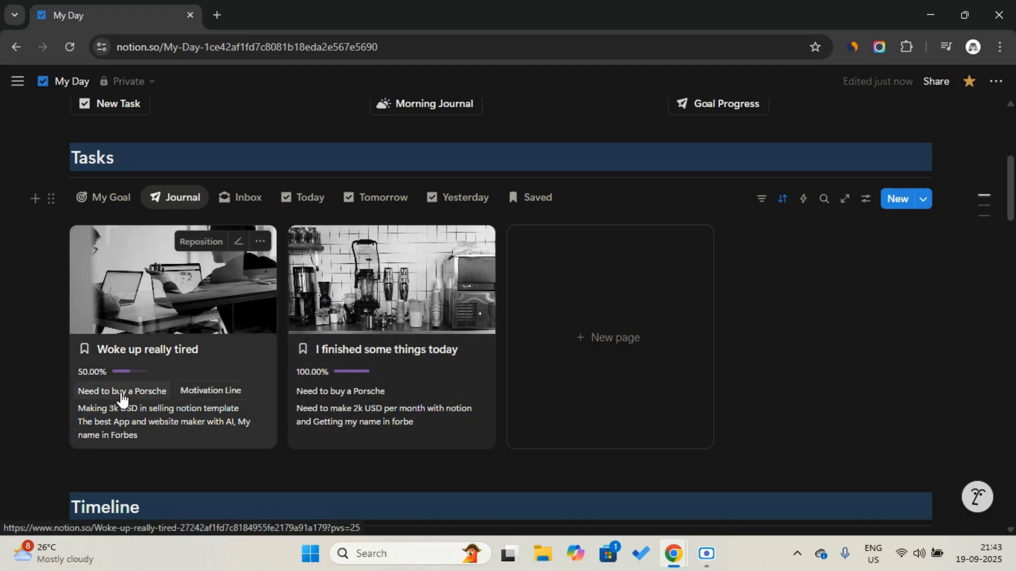
scroll(122, 397, up, 3)
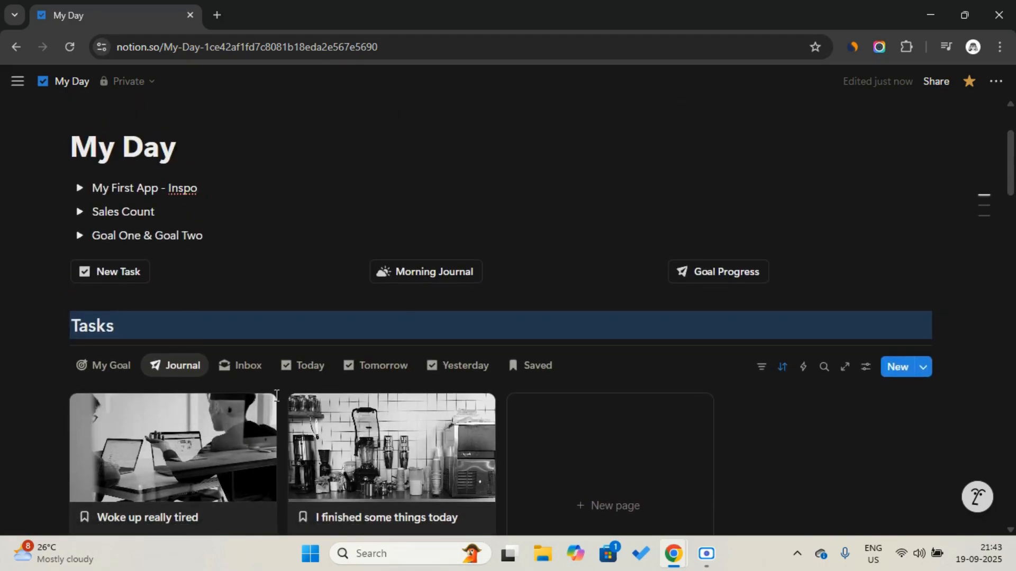
click(246, 377)
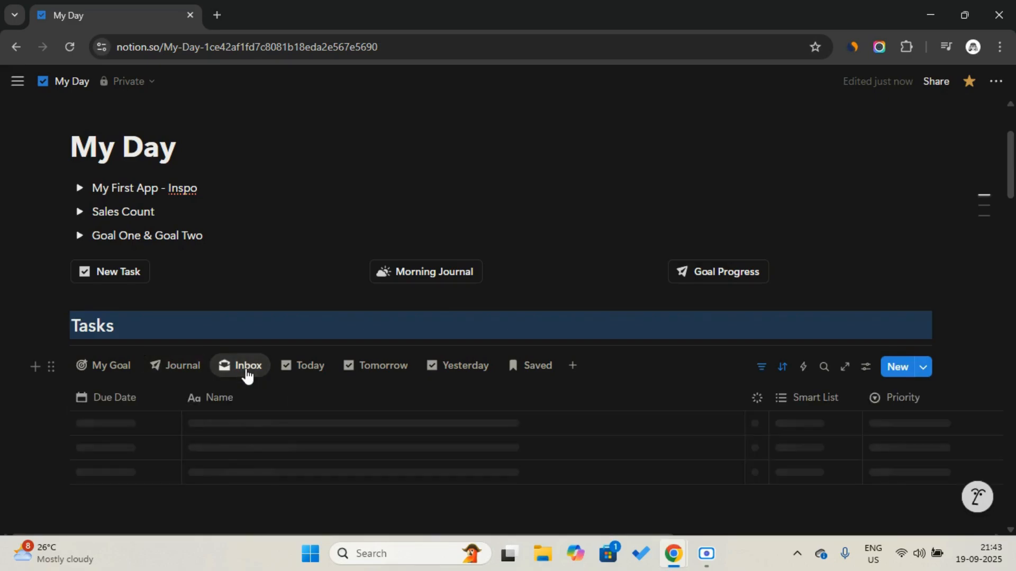
click(172, 376)
scroll(173, 376, down, 2)
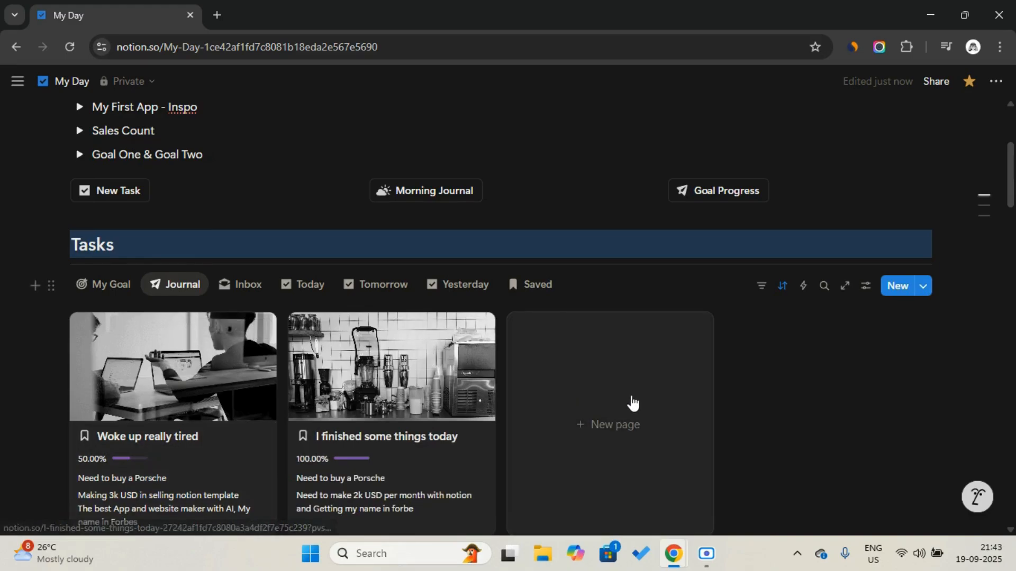
click(634, 404)
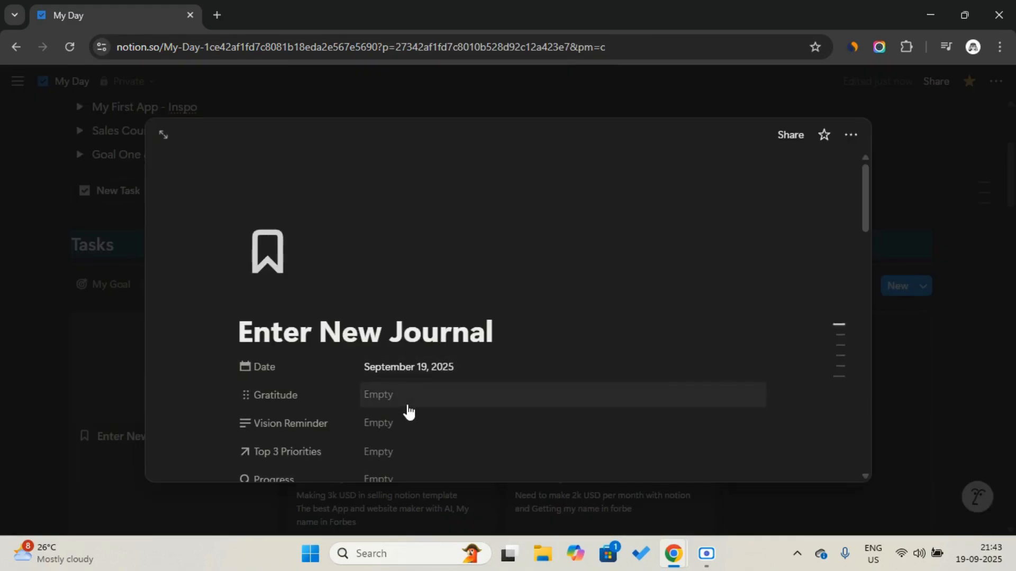
Step: Examine the new journal page's properties, reflection prompts and Linked Tasks section, and close the page
scroll(408, 412, down, 2)
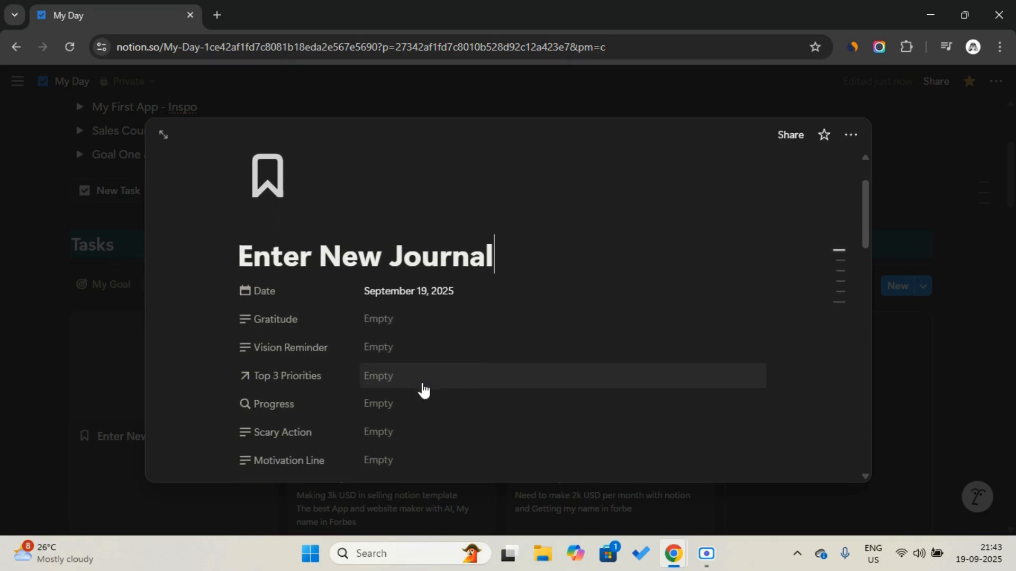
scroll(398, 389, down, 1)
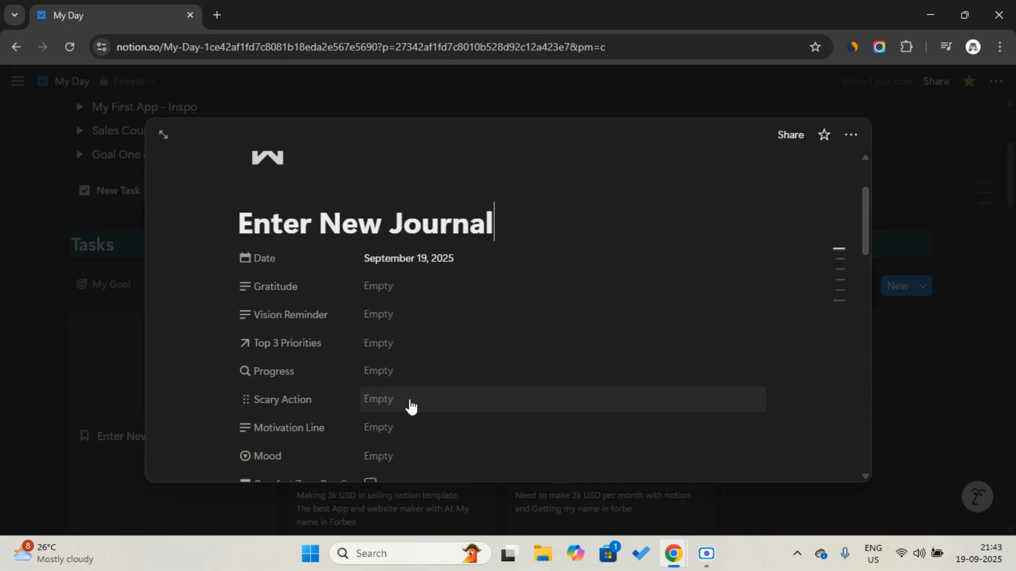
scroll(410, 405, down, 2)
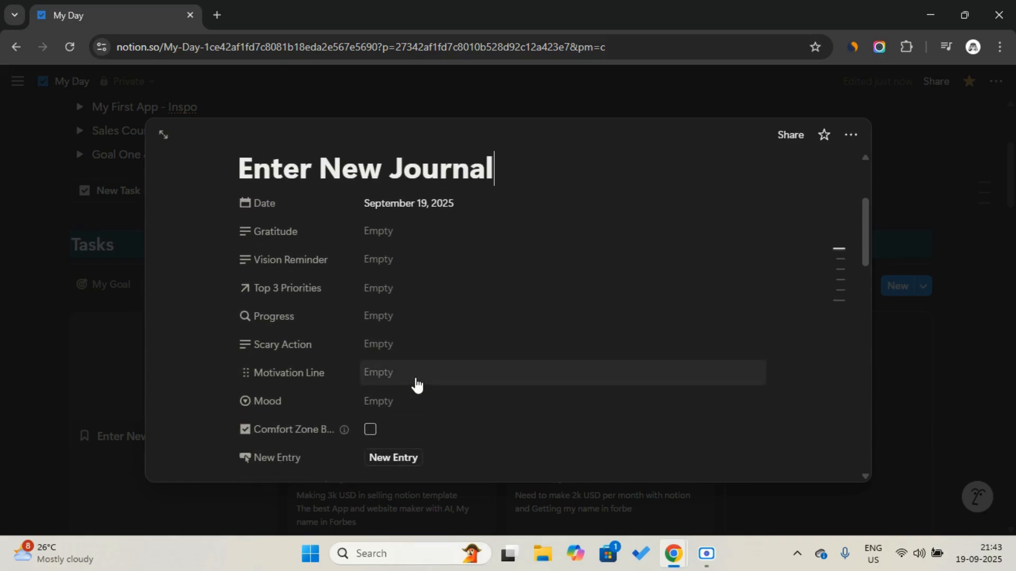
scroll(416, 384, down, 10)
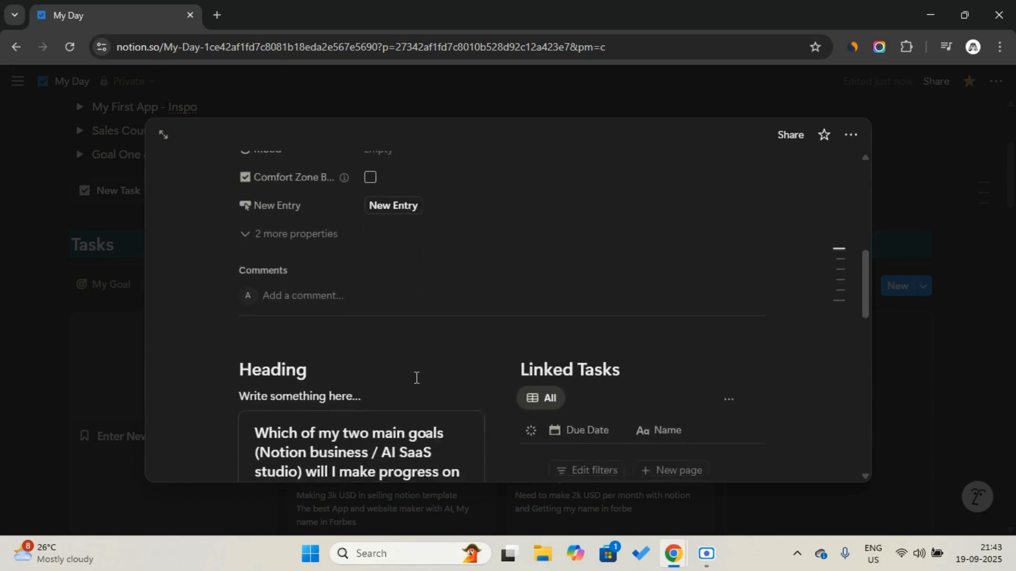
scroll(416, 378, down, 1)
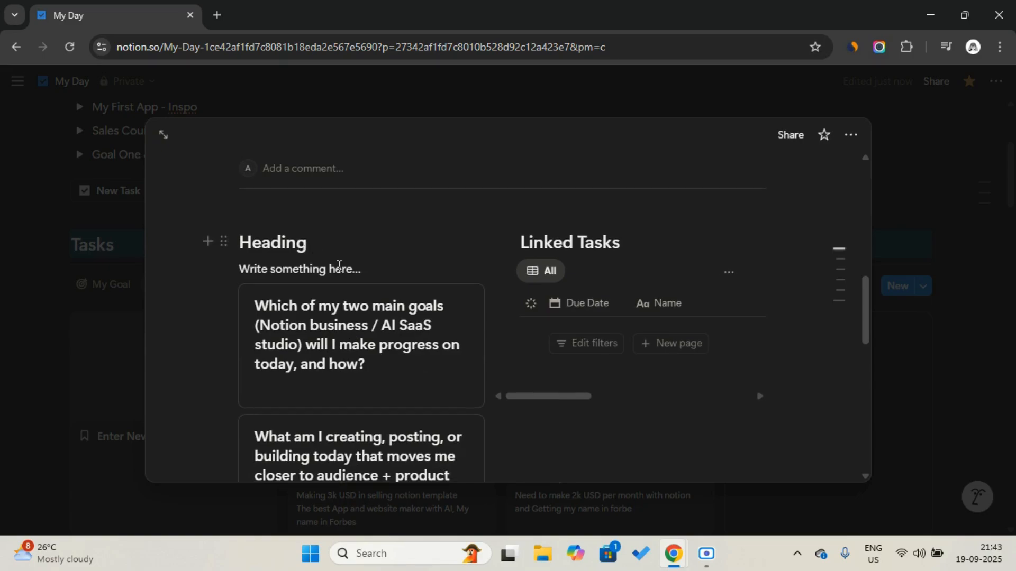
scroll(374, 321, down, 9)
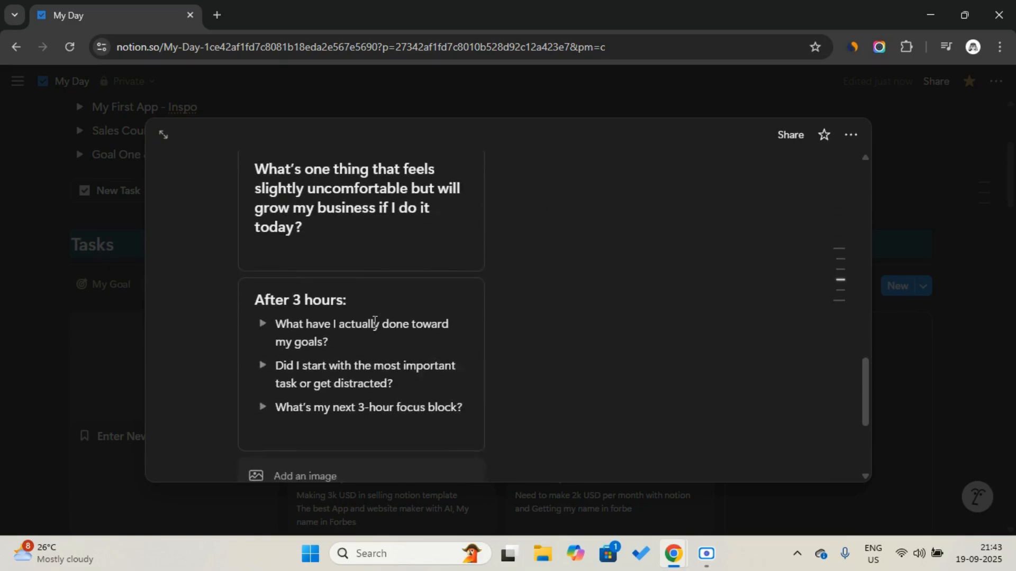
scroll(374, 321, up, 15)
scroll(375, 322, down, 4)
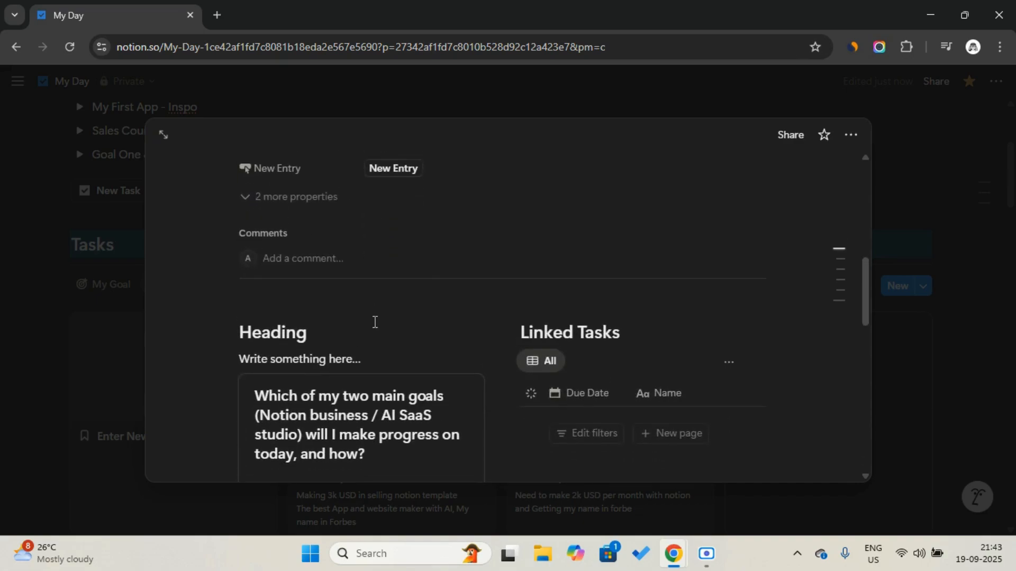
scroll(375, 321, up, 1)
scroll(375, 322, up, 5)
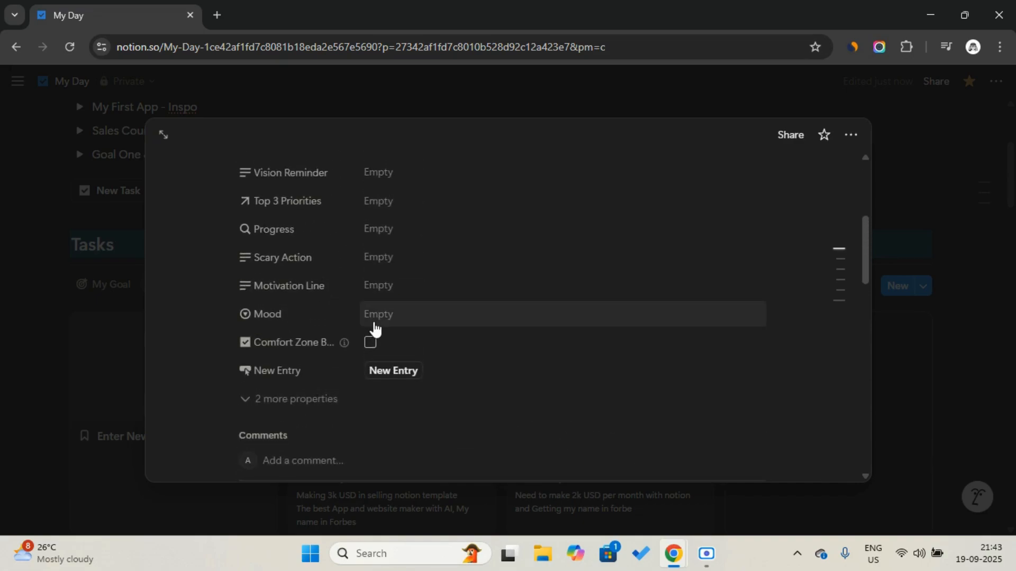
click(102, 260)
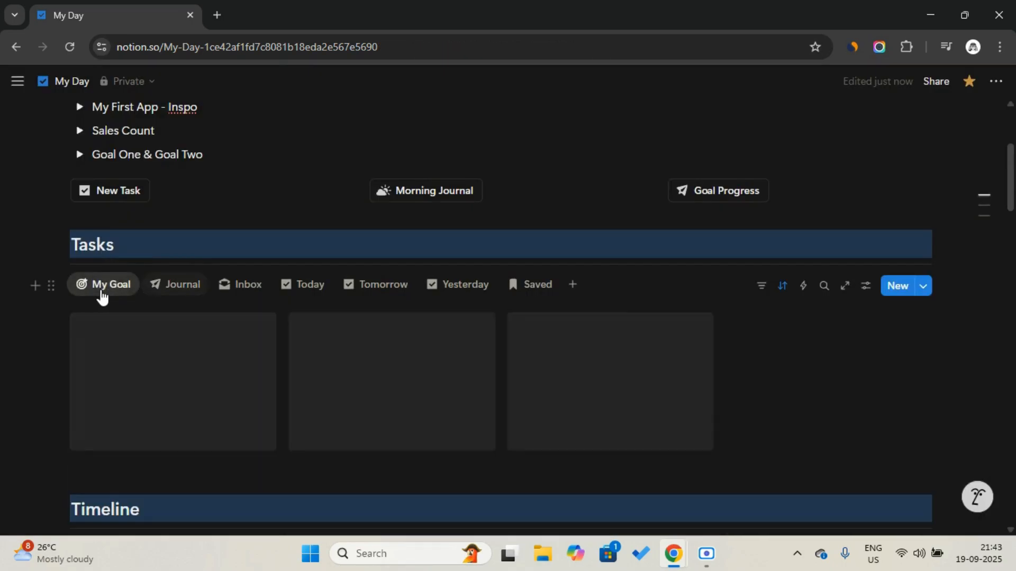